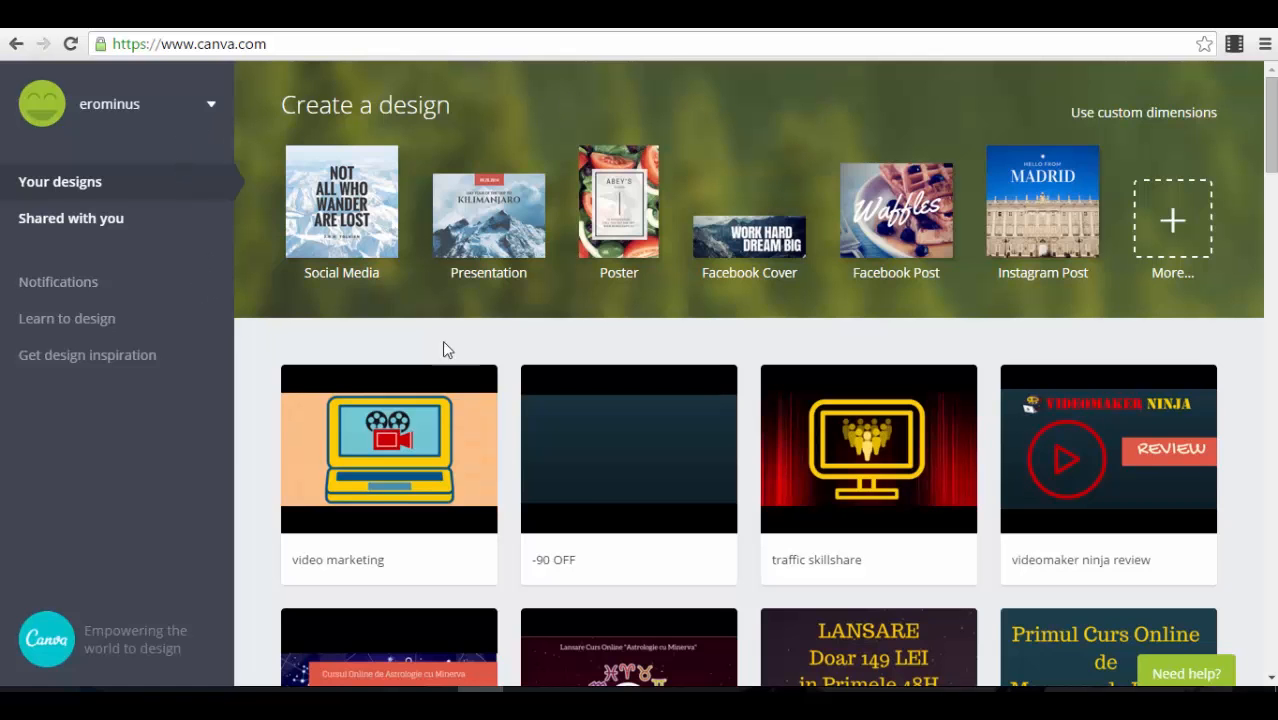
Step: Look through the existing designs on the home page
mouse_move(466, 437)
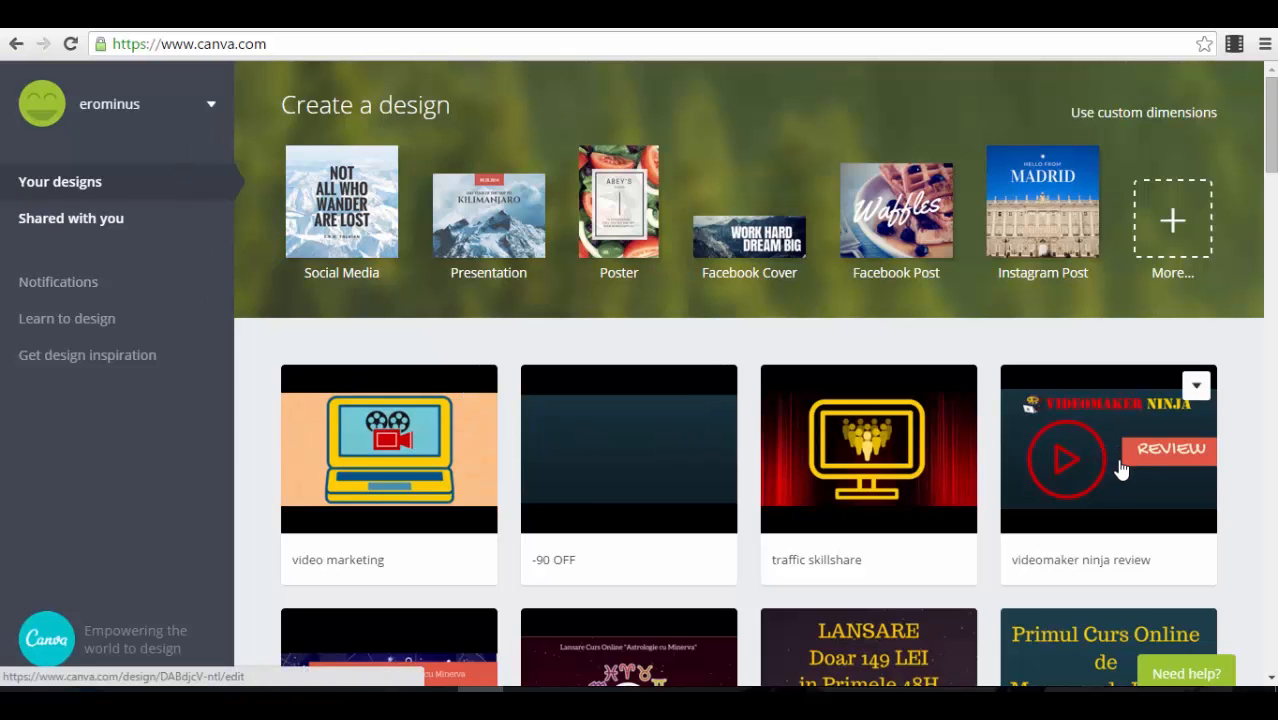
scroll(1107, 448, down, 2)
scroll(1088, 341, down, 13)
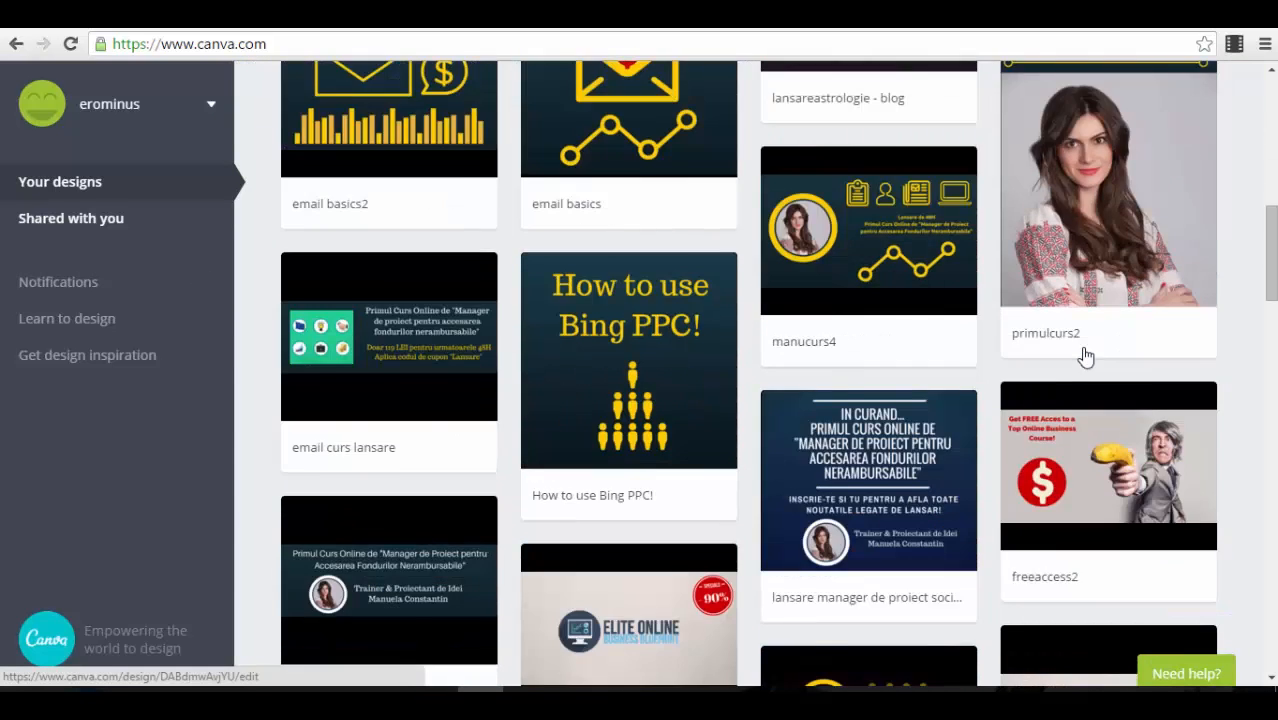
scroll(1080, 361, down, 10)
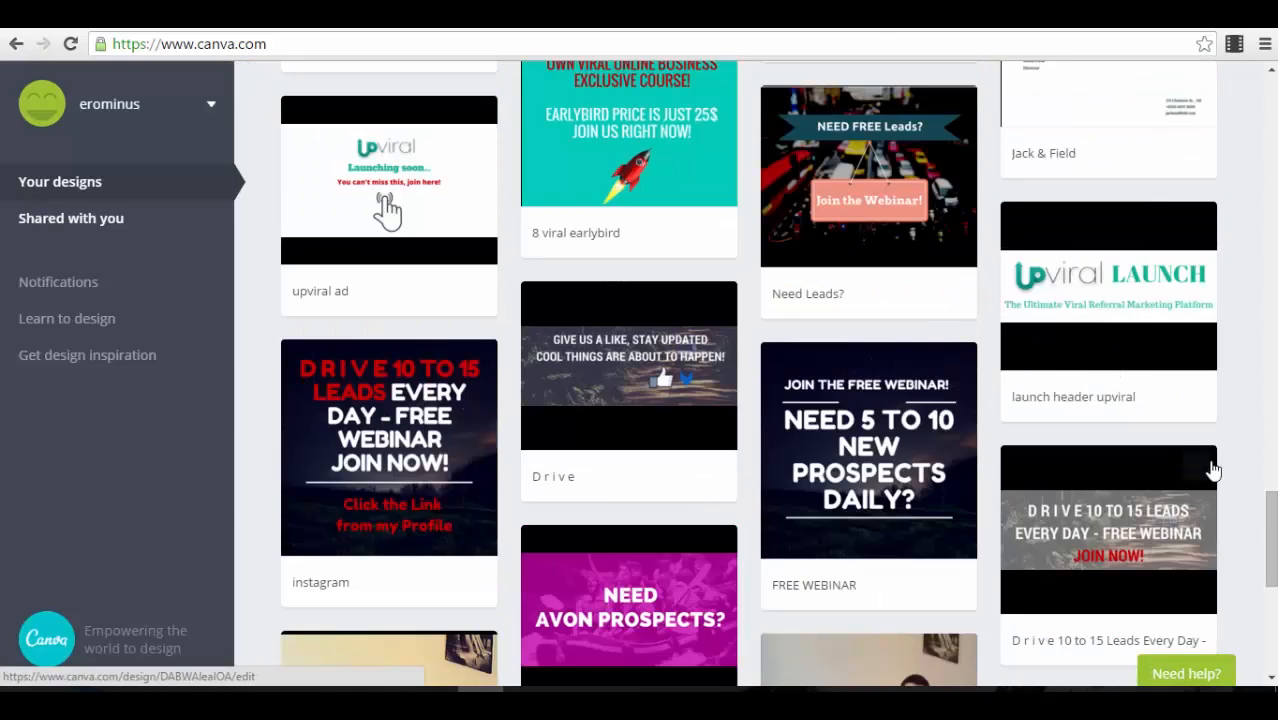
scroll(388, 210, up, 10)
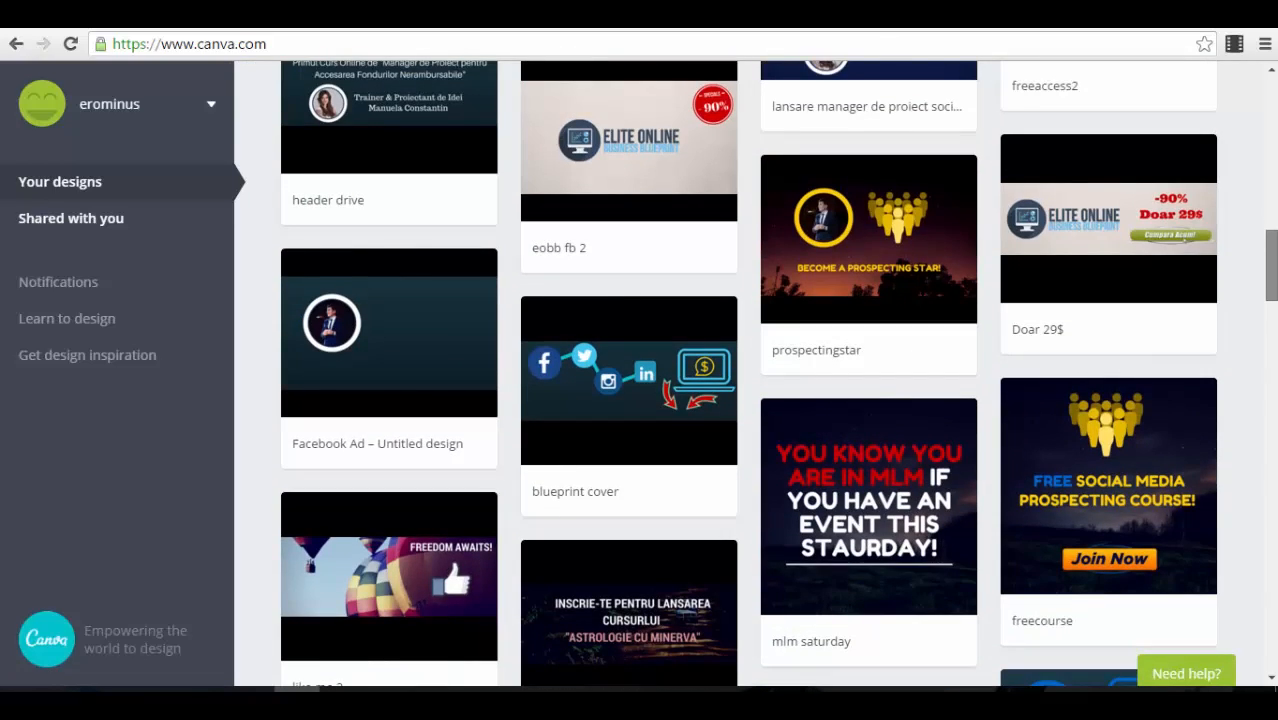
scroll(1104, 370, up, 12)
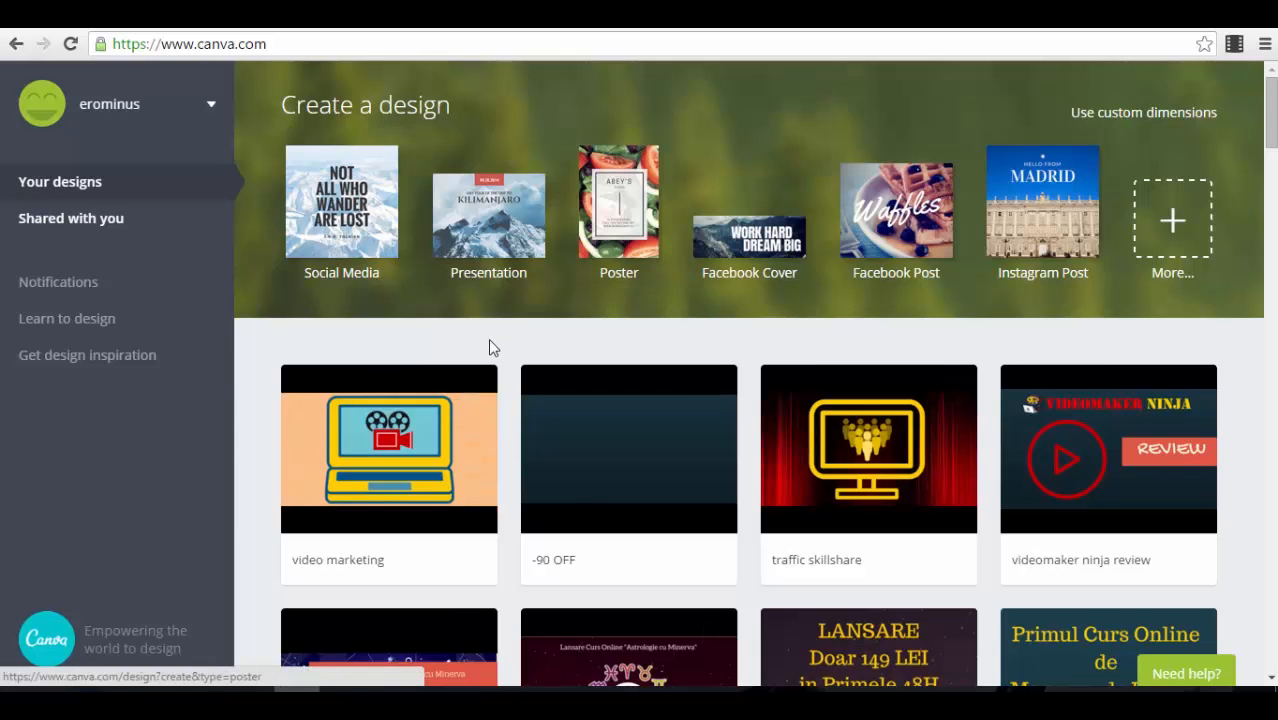
click(478, 387)
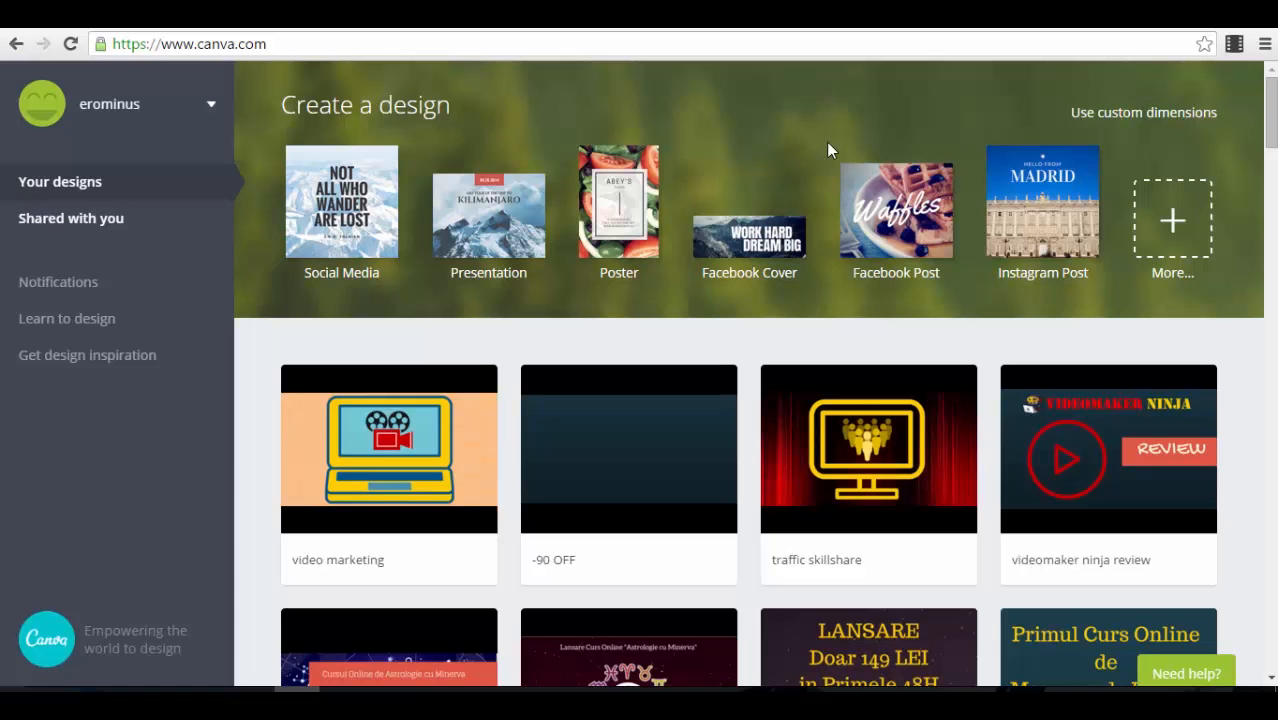
Step: Browse the full list of design types and create a new Facebook Ad design
click(1174, 220)
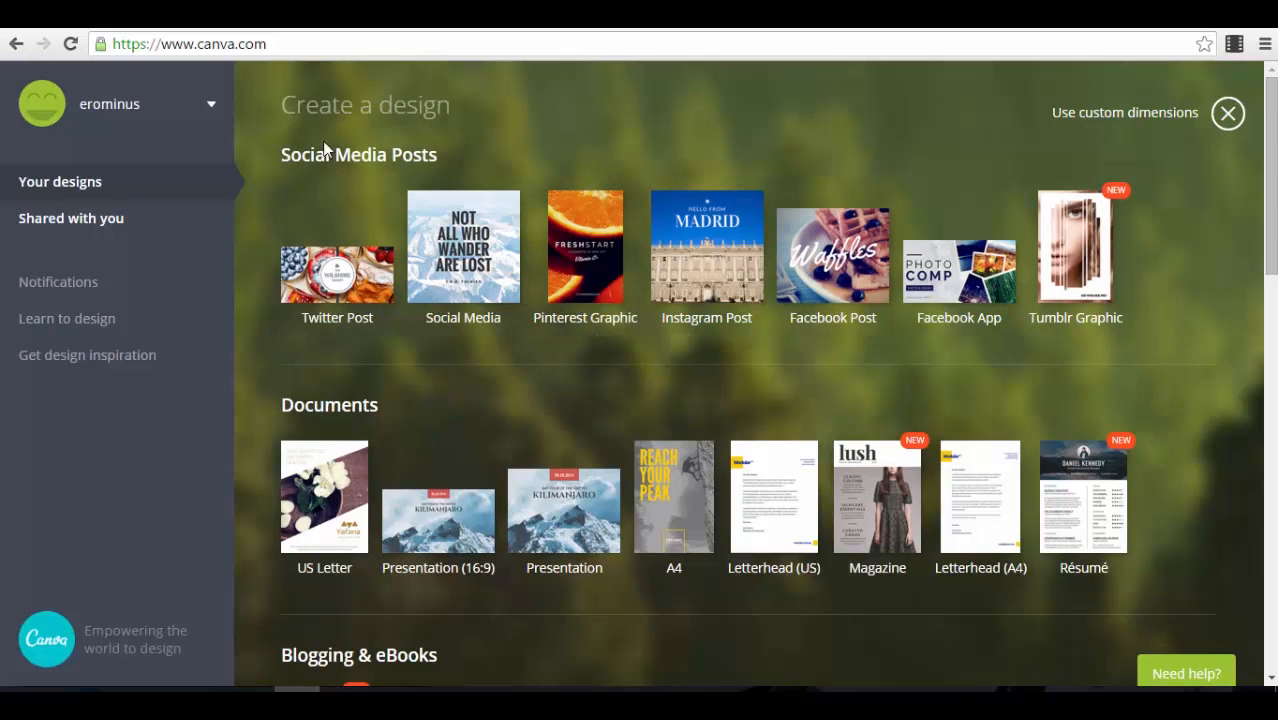
scroll(505, 360, down, 1)
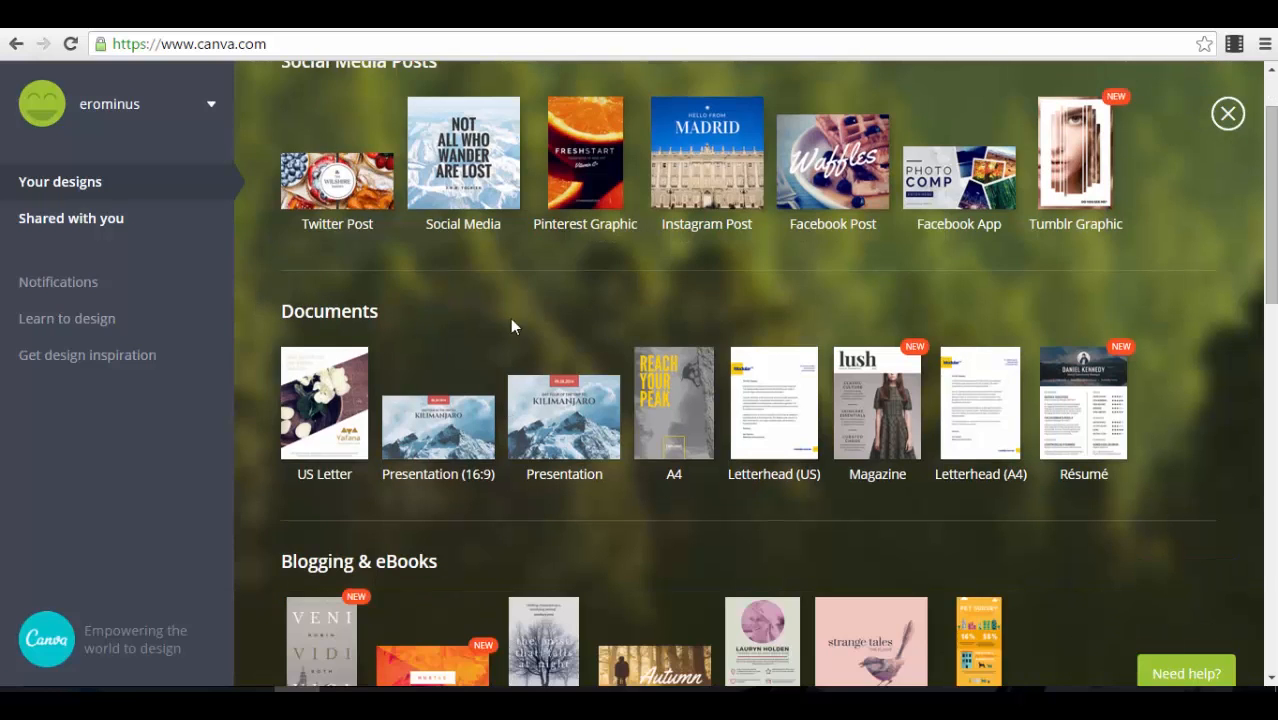
scroll(555, 330, down, 2)
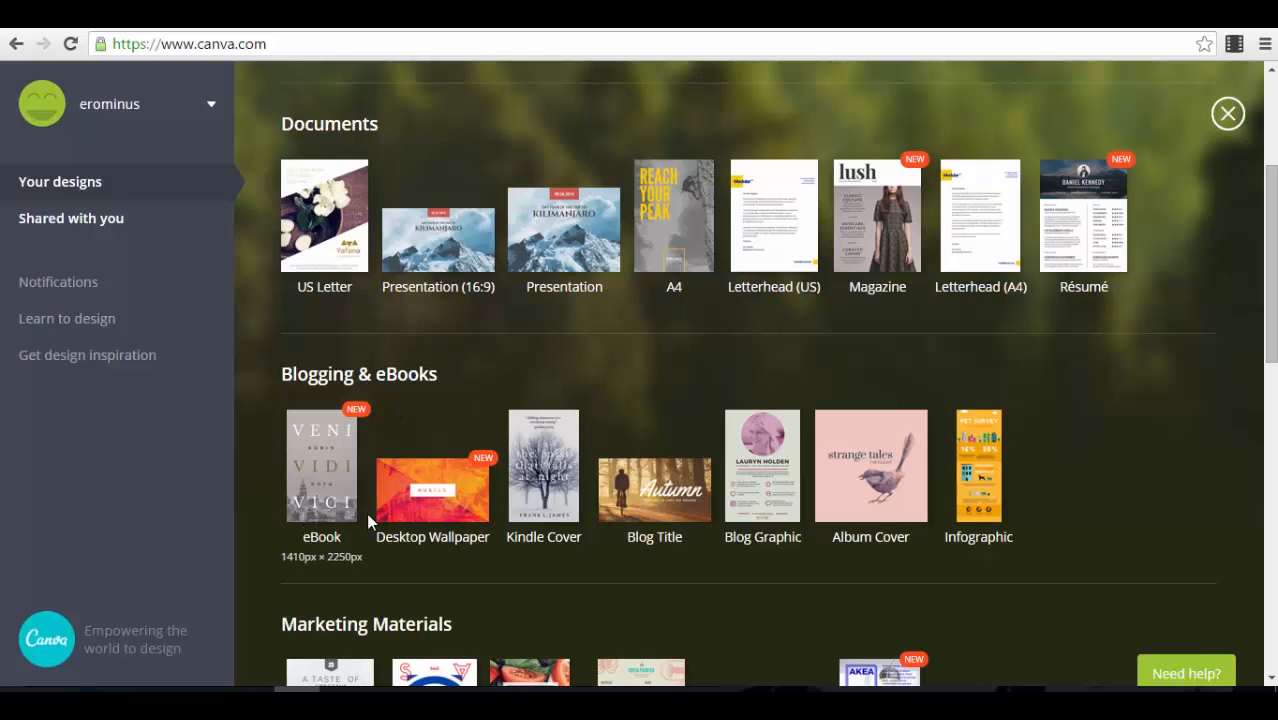
scroll(368, 514, down, 2)
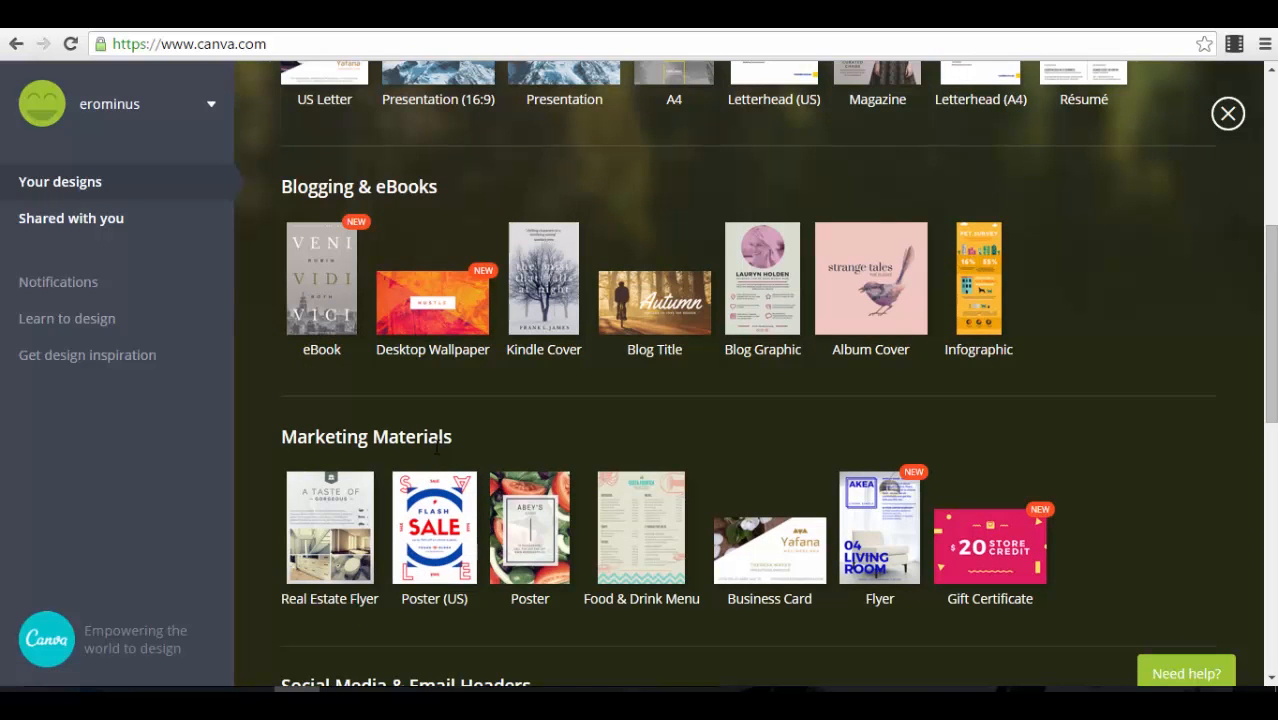
scroll(436, 447, down, 3)
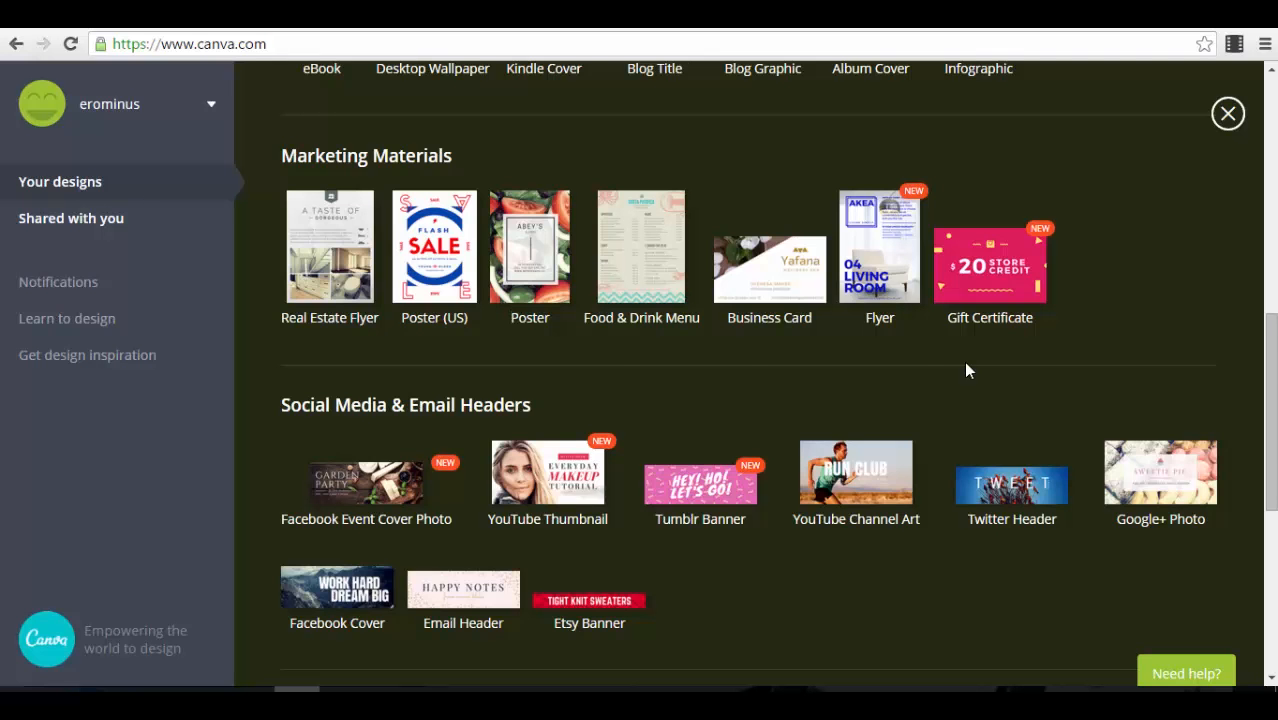
scroll(955, 372, down, 3)
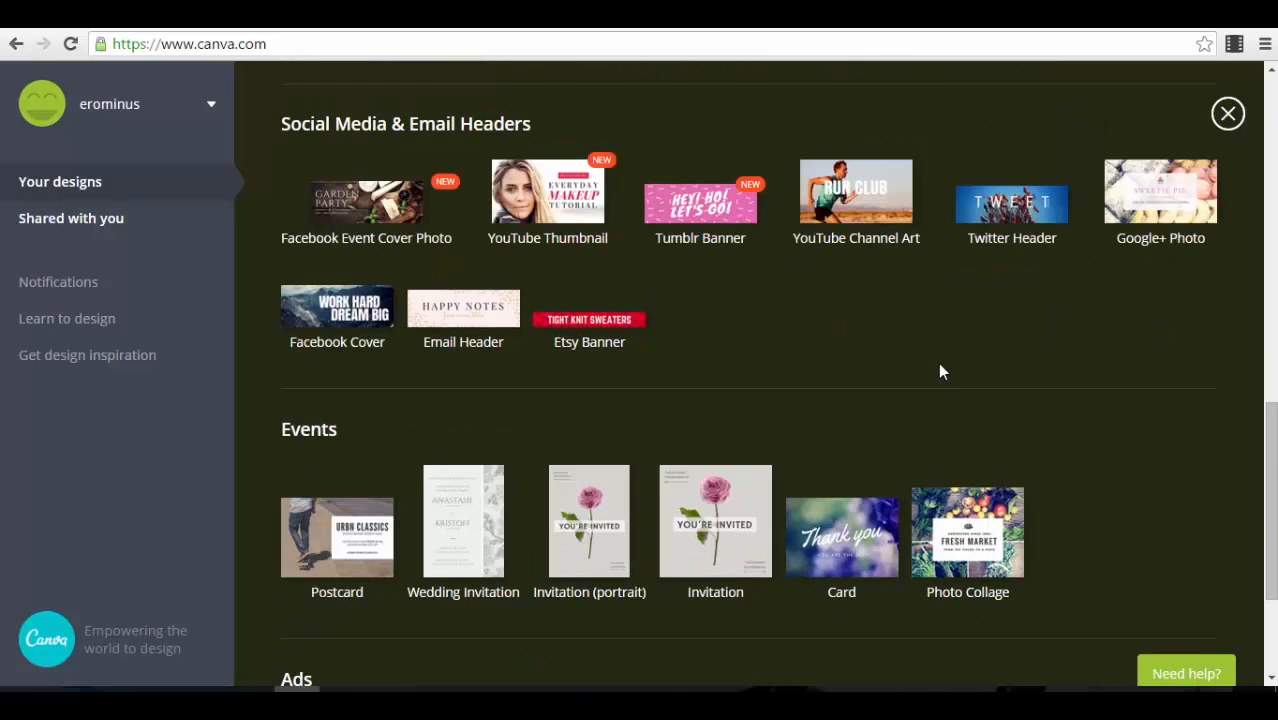
scroll(945, 376, down, 2)
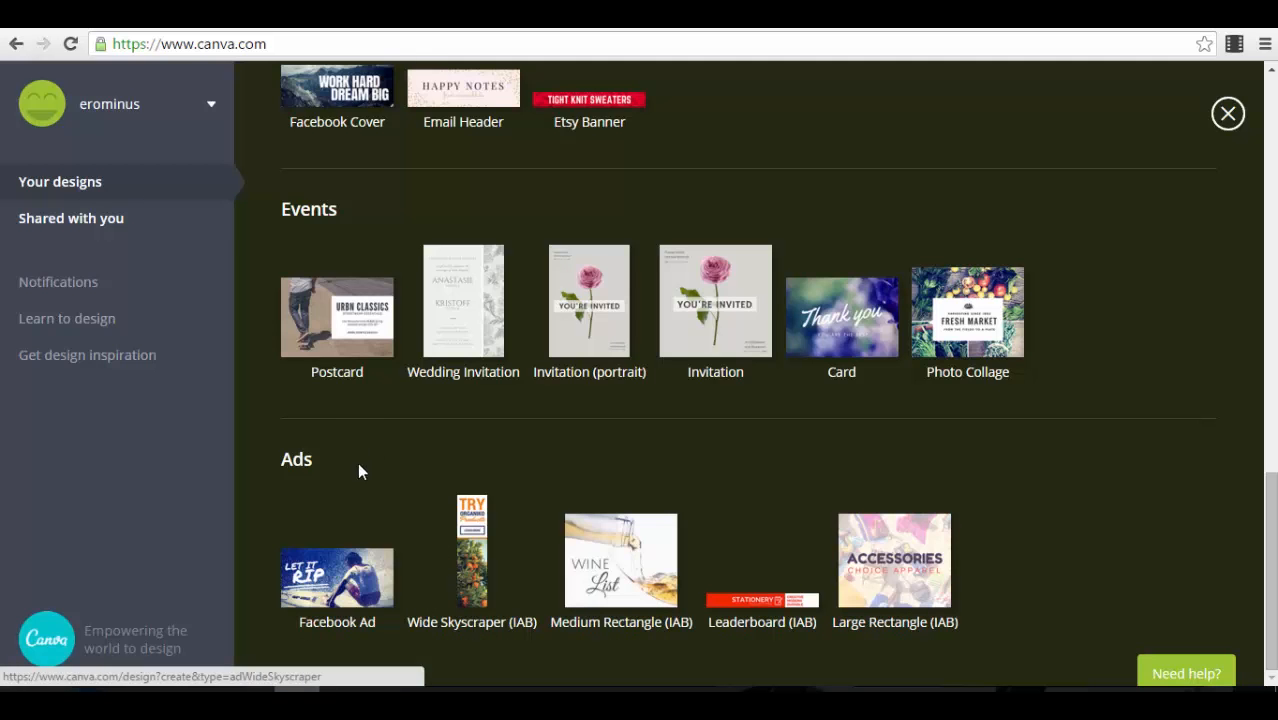
click(336, 585)
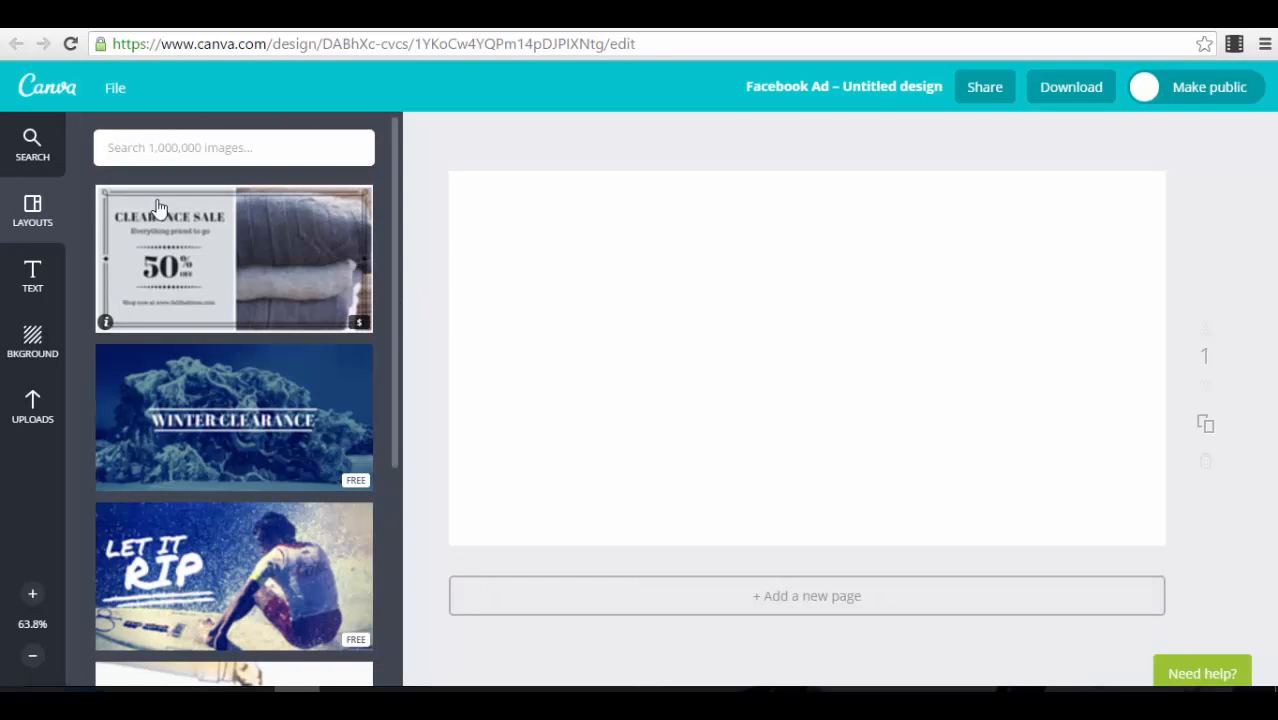
Step: Browse the available layouts and apply the free Wine List layout to the blank page
click(32, 206)
scroll(358, 333, down, 1)
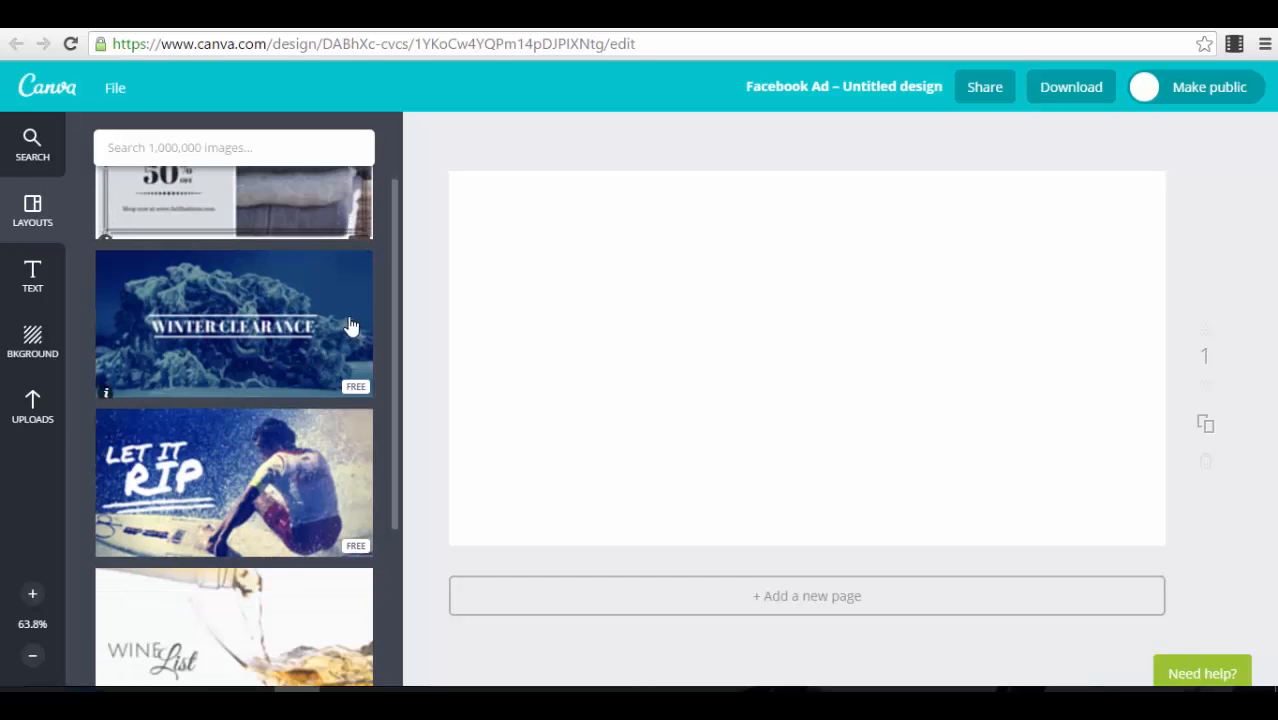
scroll(311, 489, down, 2)
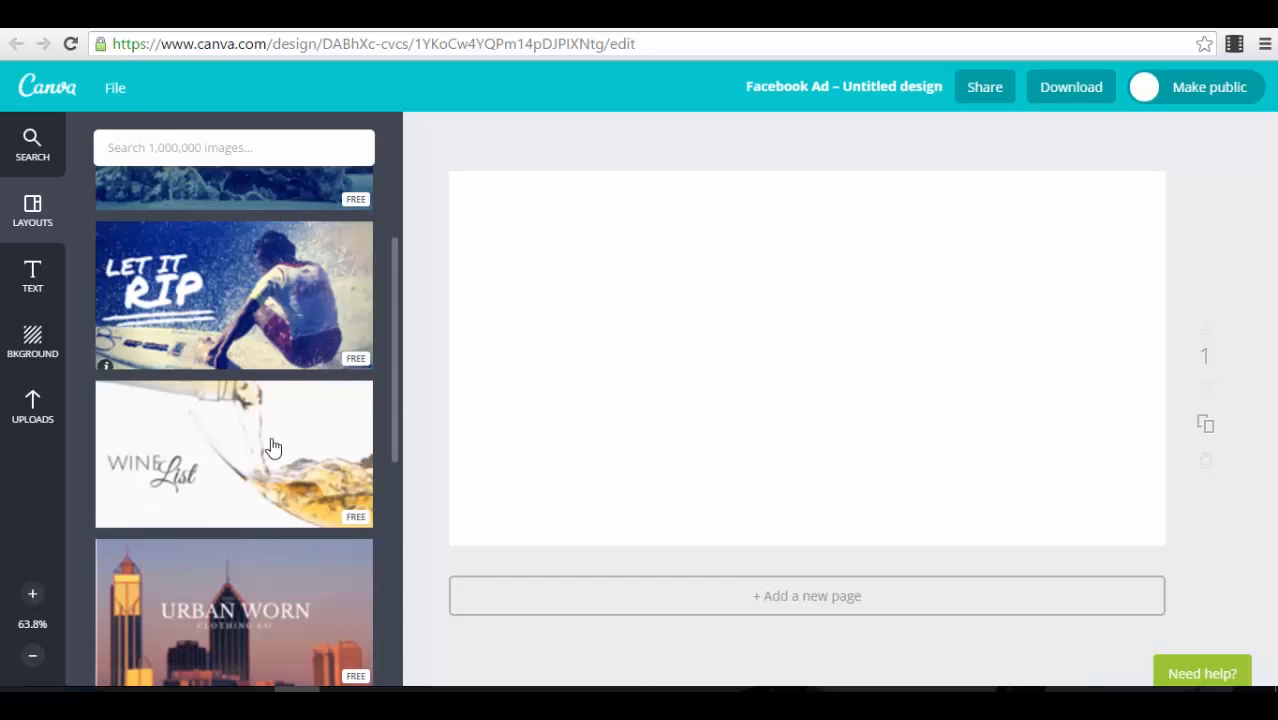
scroll(300, 470, down, 1)
scroll(257, 347, down, 1)
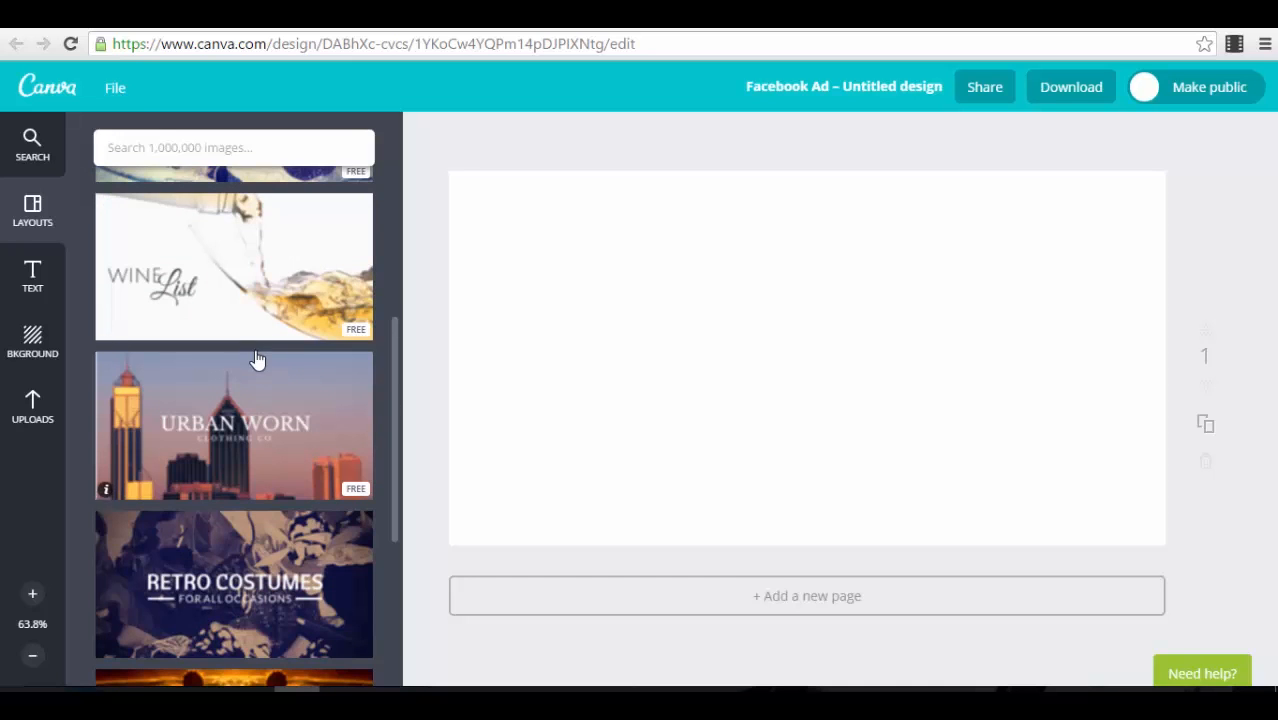
click(330, 305)
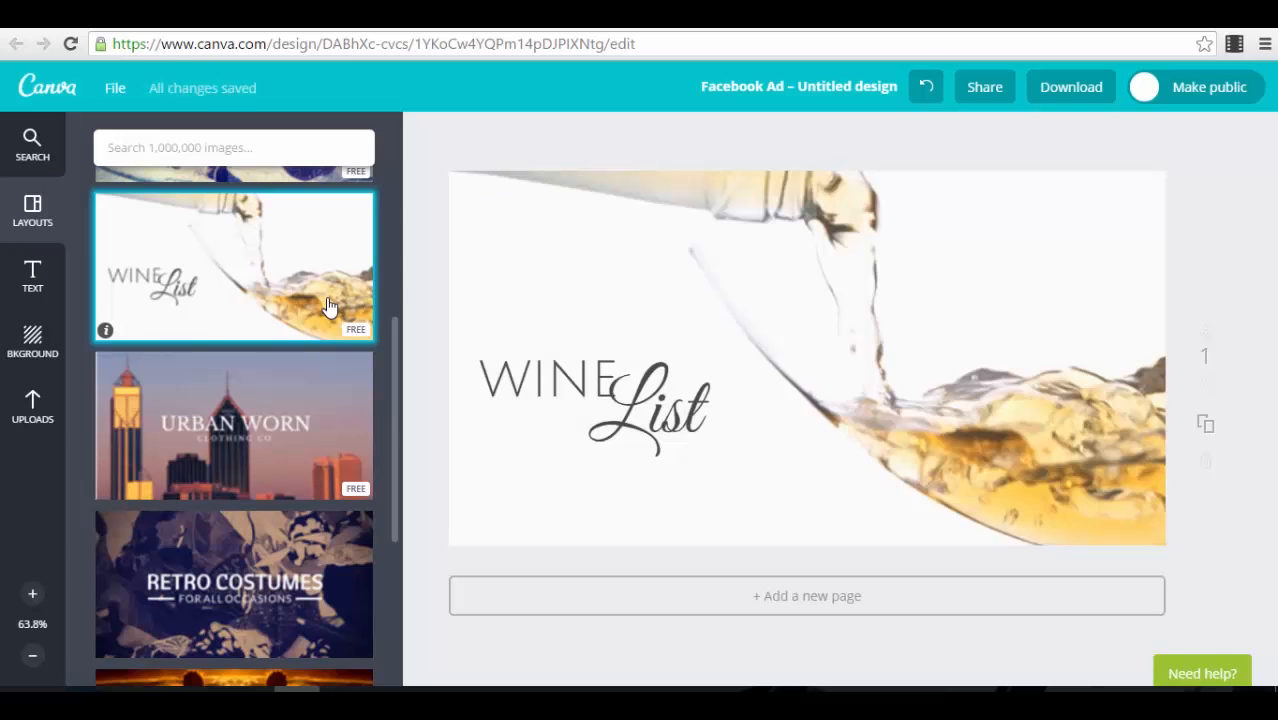
Step: Examine the formatting options available for the WINE and List text elements
click(552, 378)
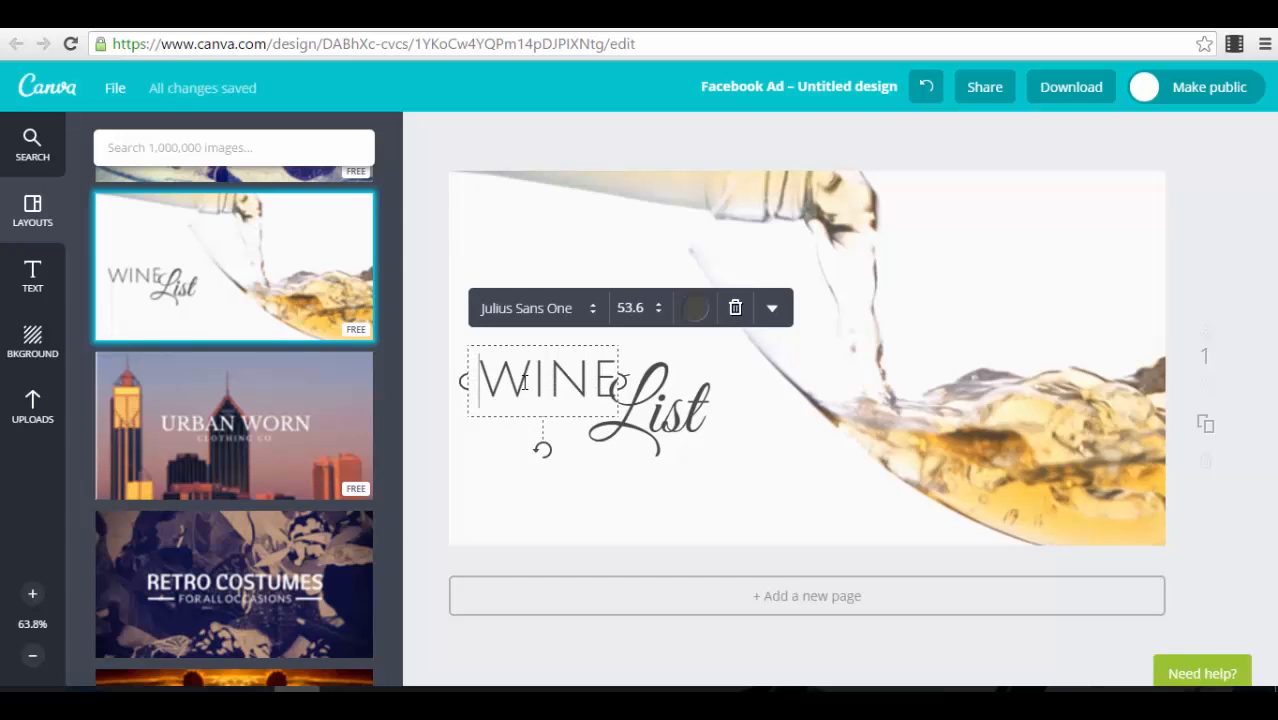
drag(481, 383, 615, 384)
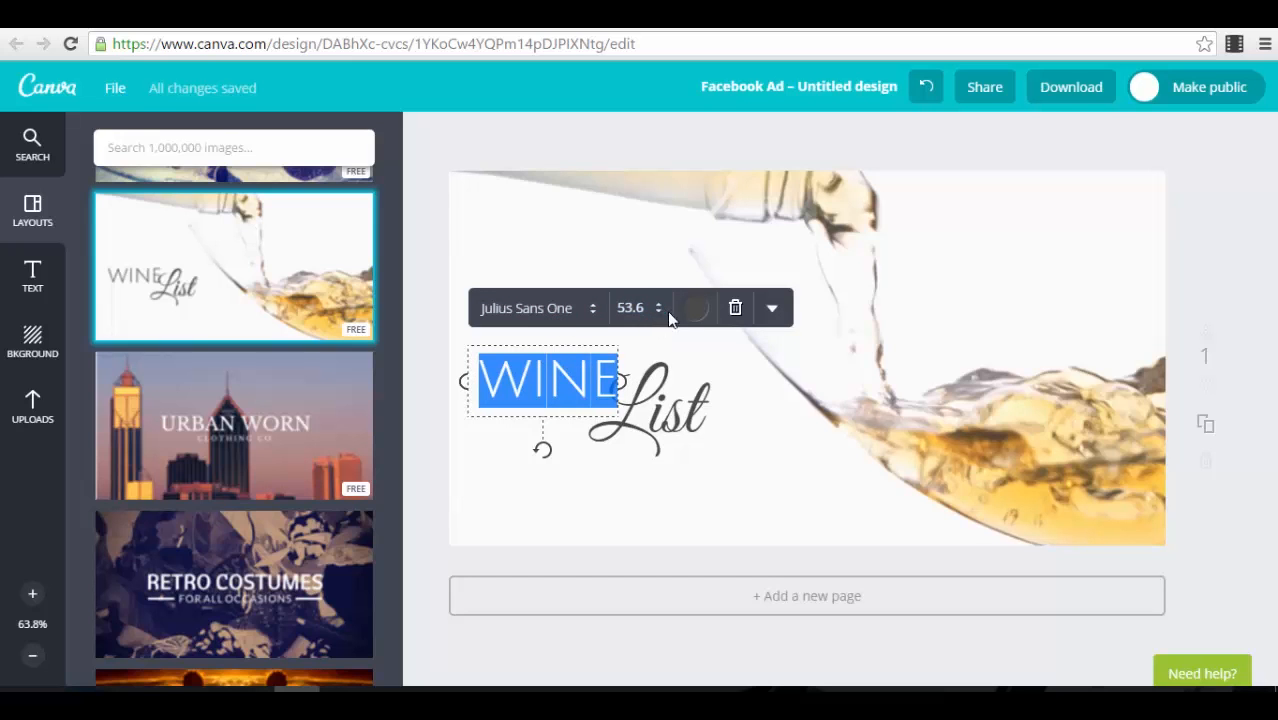
click(771, 308)
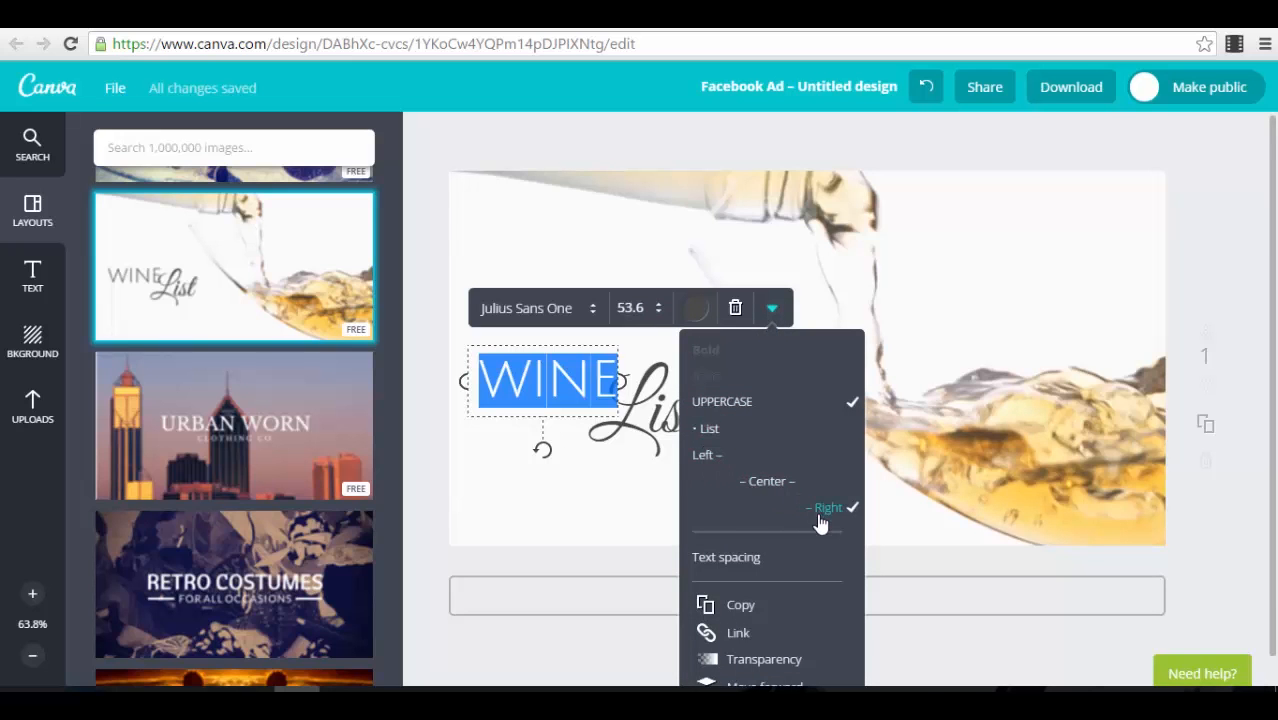
scroll(743, 598, down, 1)
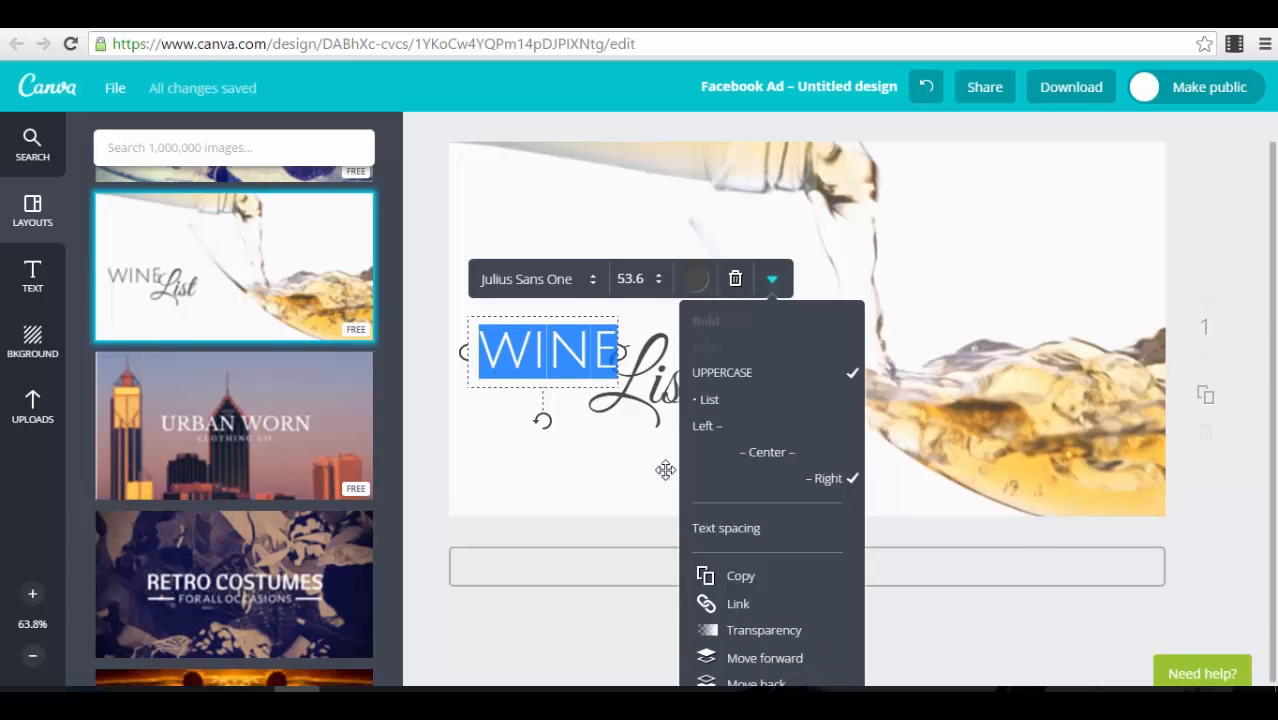
click(638, 404)
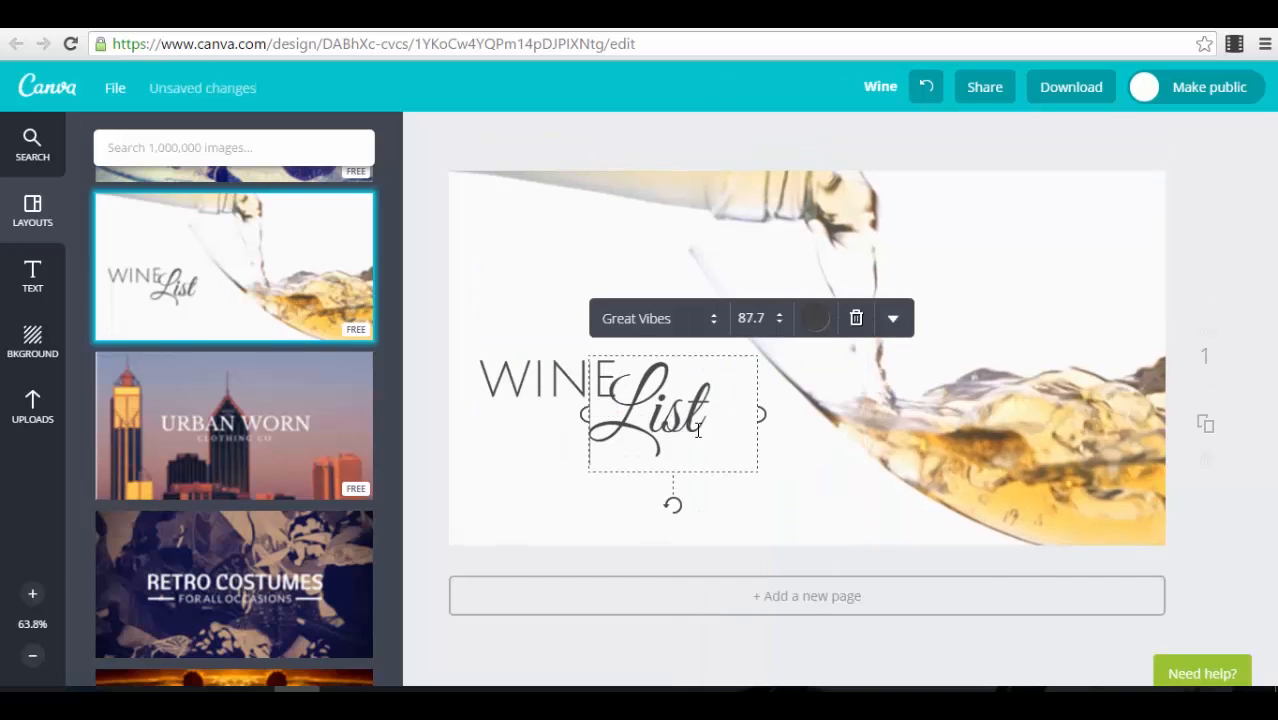
Step: Apply the Retro filter to the wine glass background image
click(813, 502)
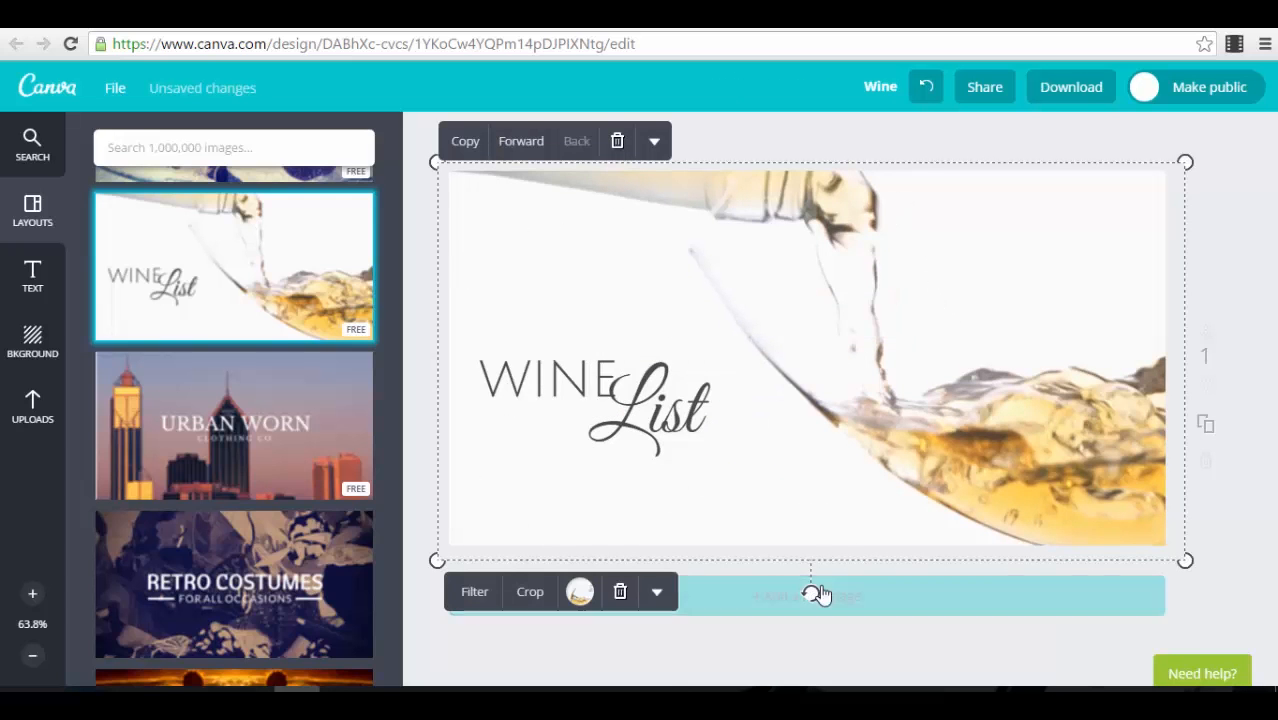
click(474, 593)
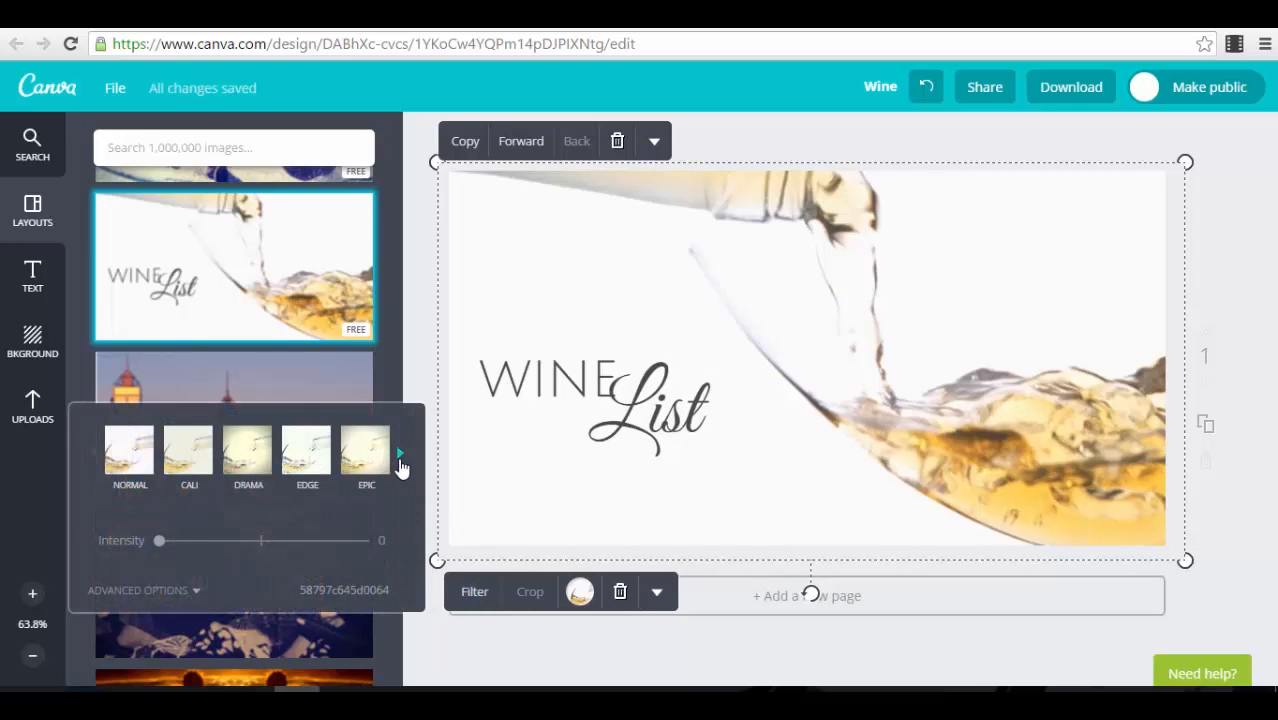
click(400, 458)
click(400, 460)
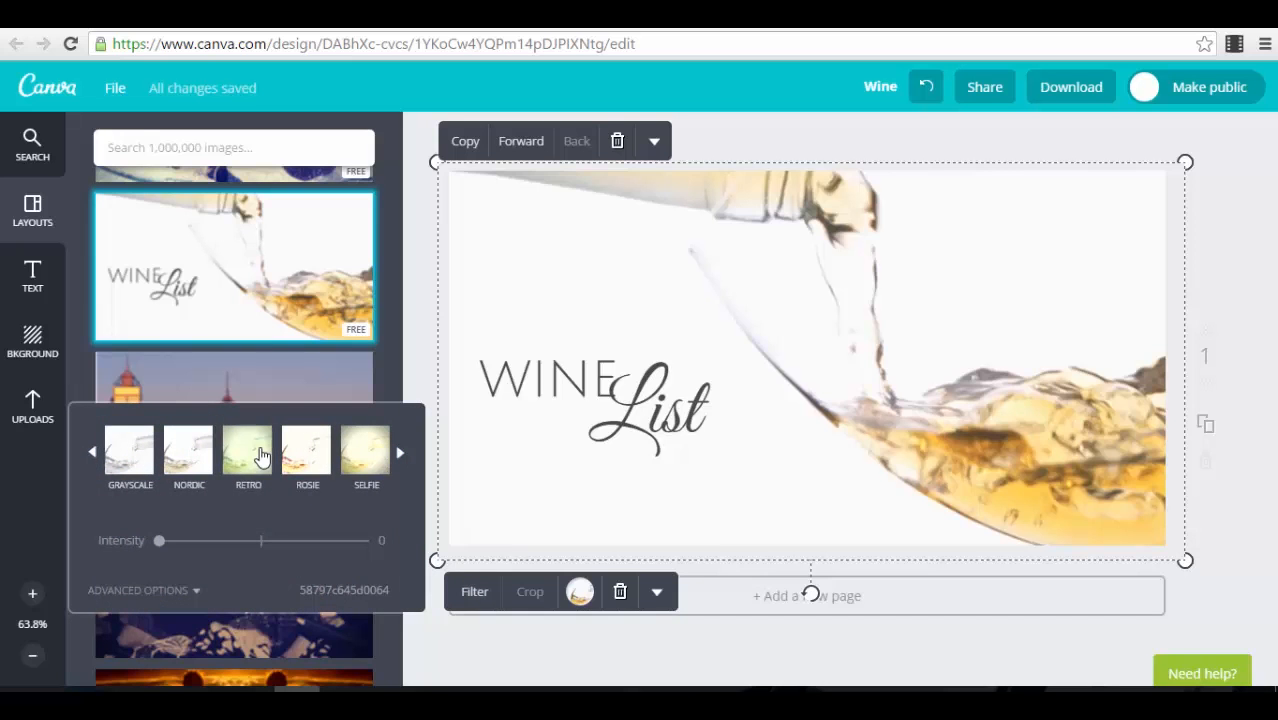
click(249, 451)
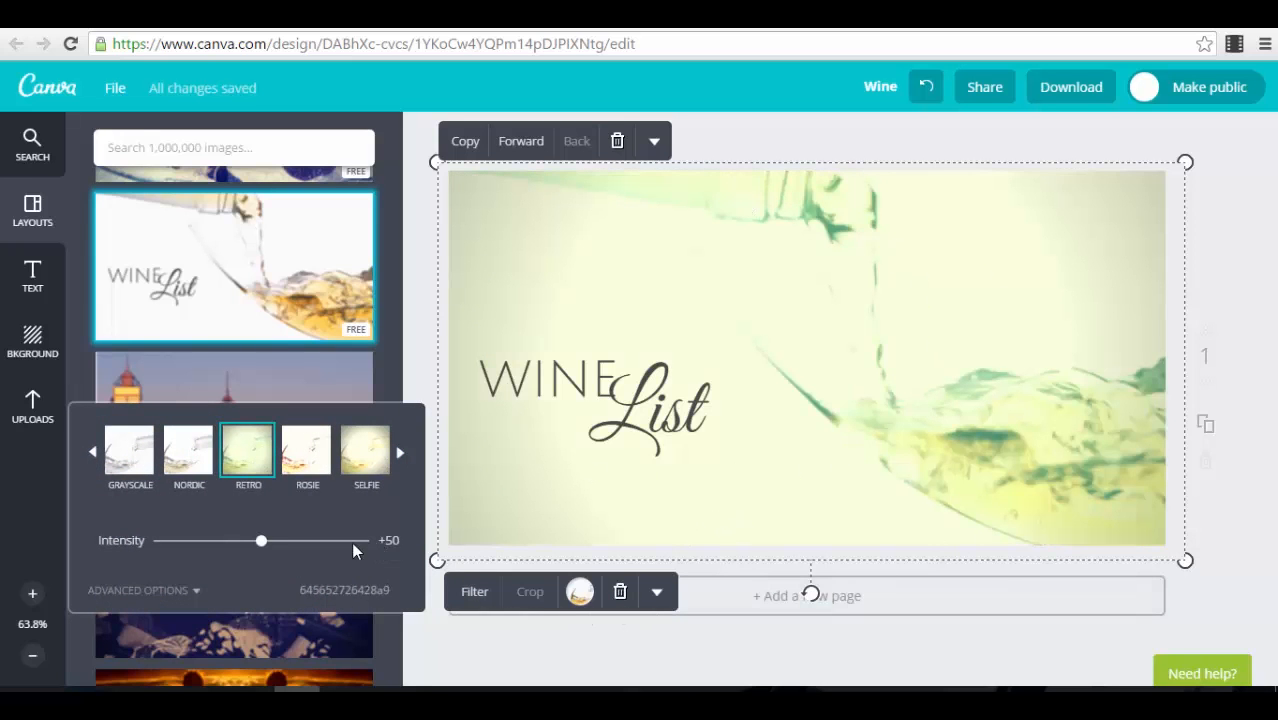
Step: Adjust the background image's advanced filter settings to Vignette +93 and Blur +22
click(194, 591)
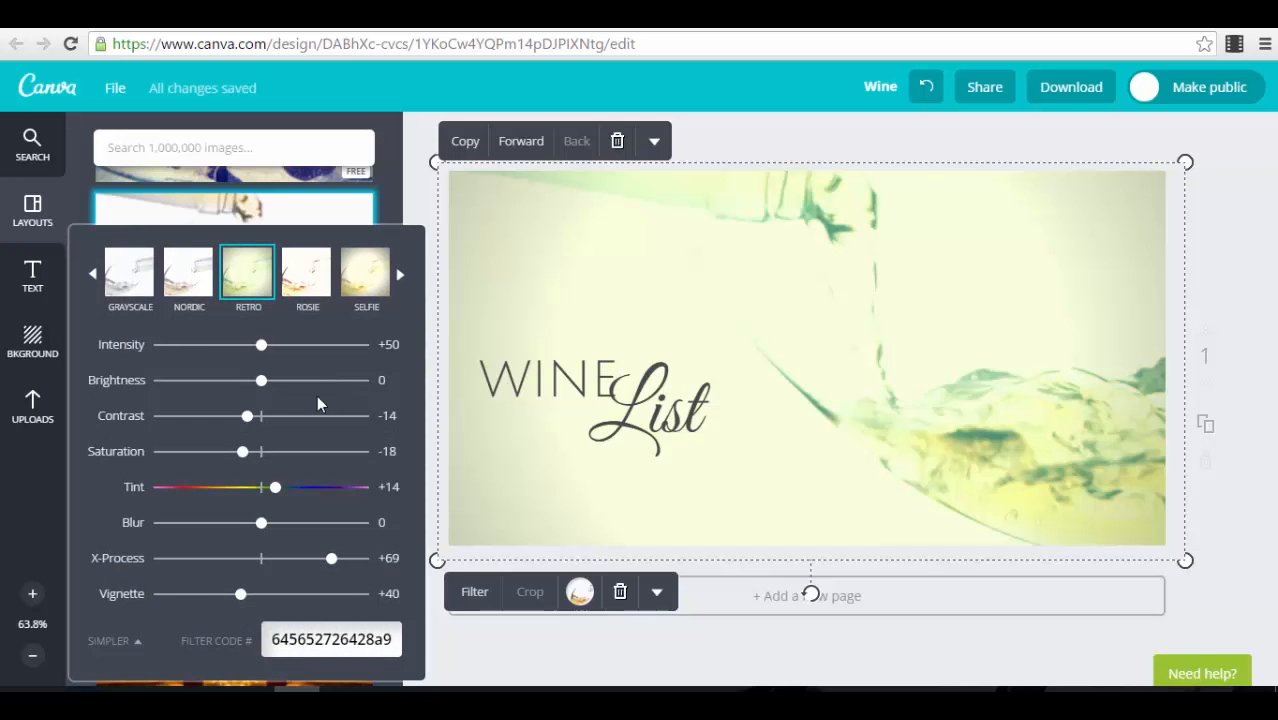
drag(251, 604, 351, 606)
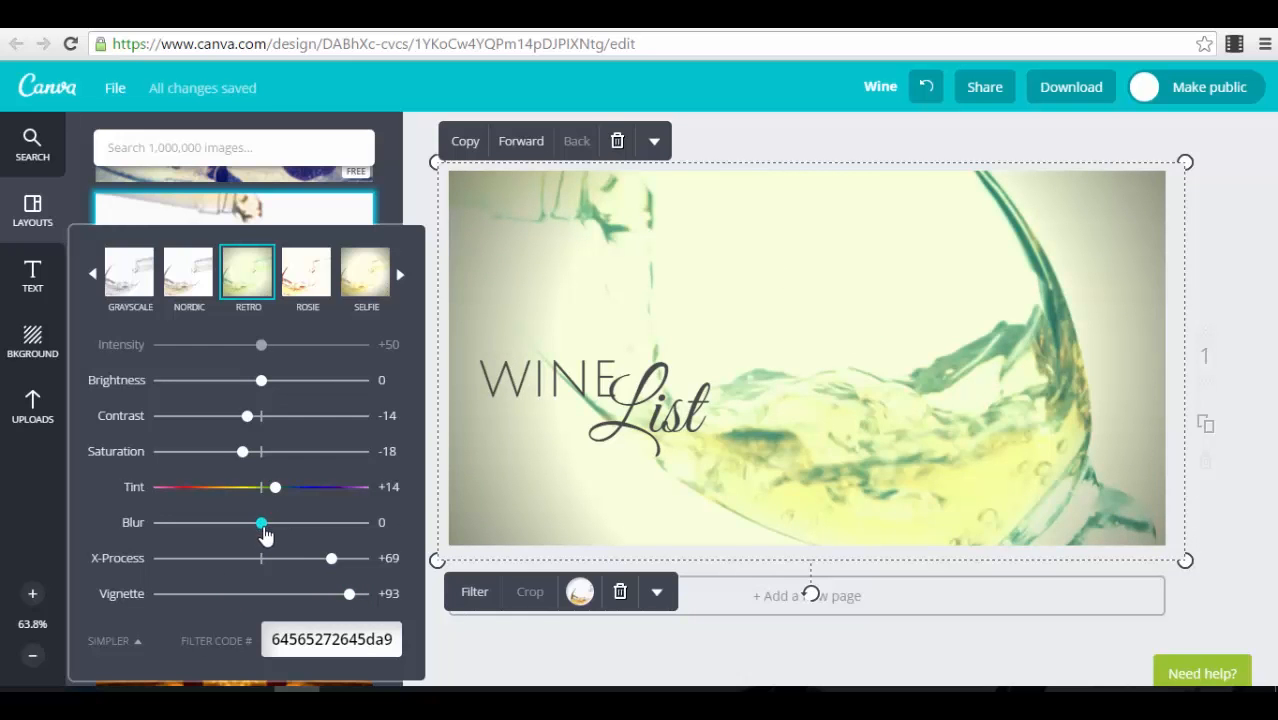
mouse_move(276, 536)
mouse_down()
mouse_move(316, 531)
mouse_move(285, 539)
mouse_up()
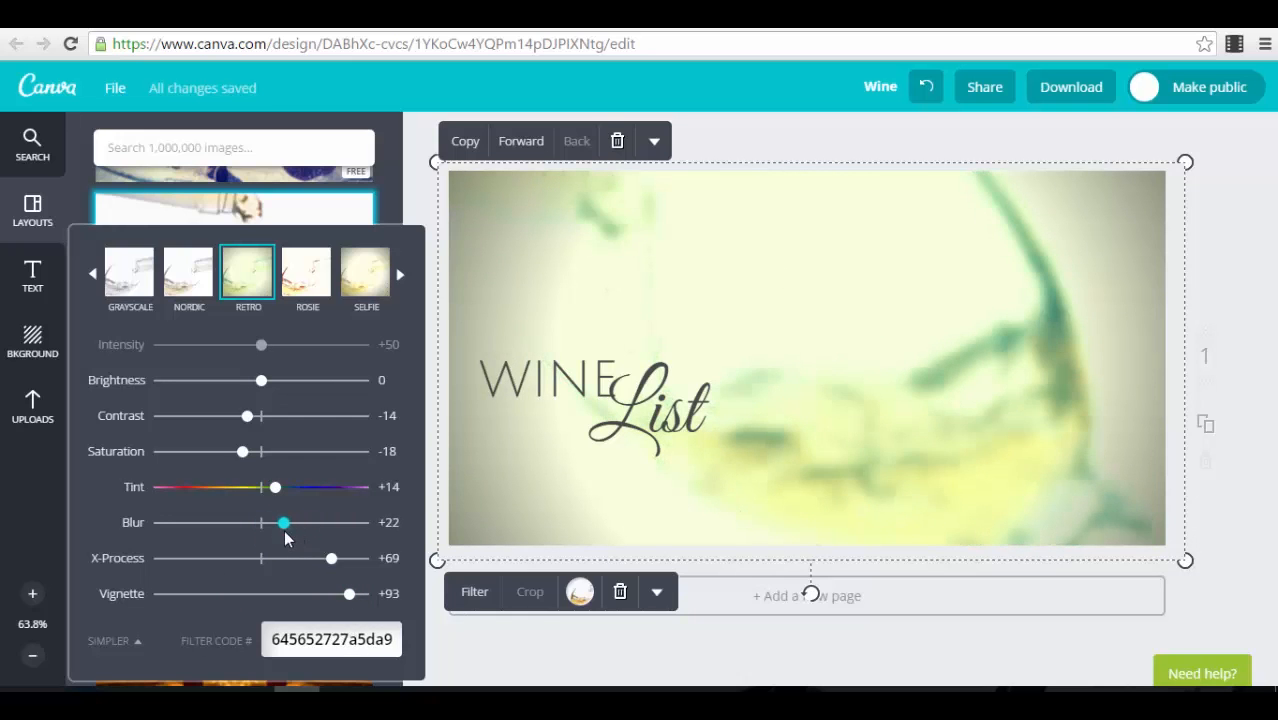
click(1190, 494)
Step: Examine the background image's flip options and colour palette, including the custom colour picker
click(876, 374)
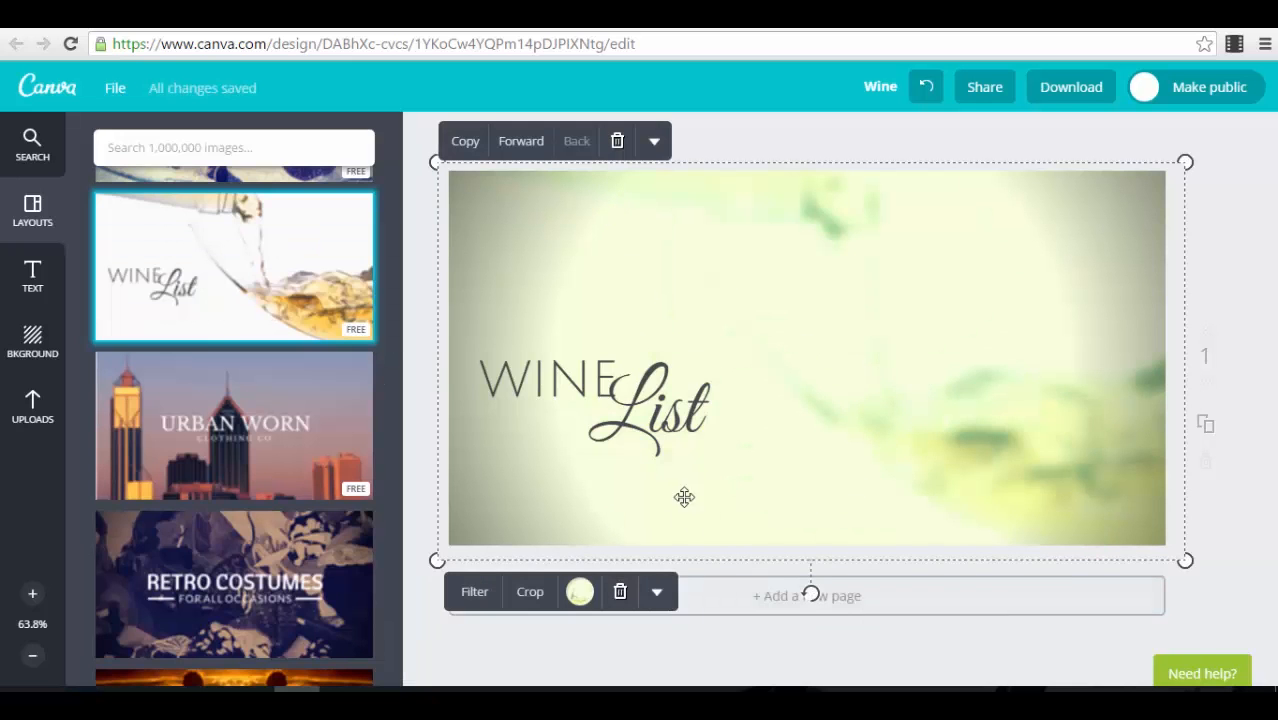
click(657, 593)
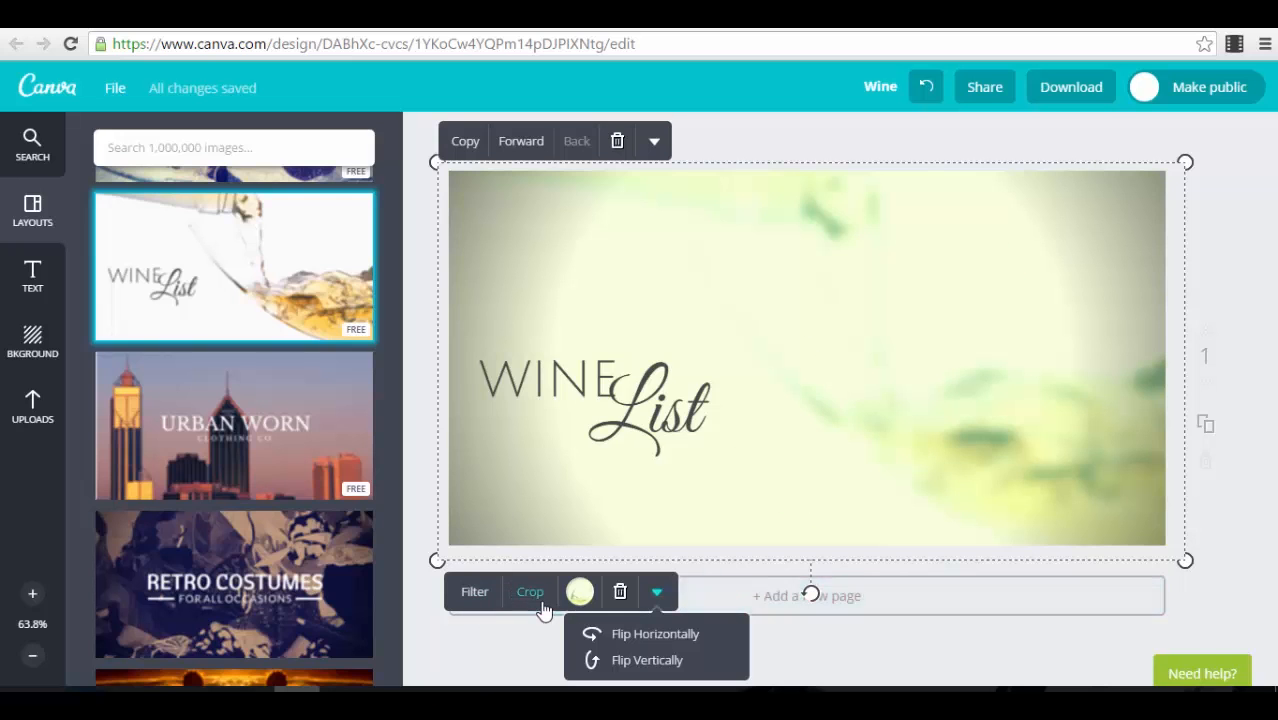
click(580, 592)
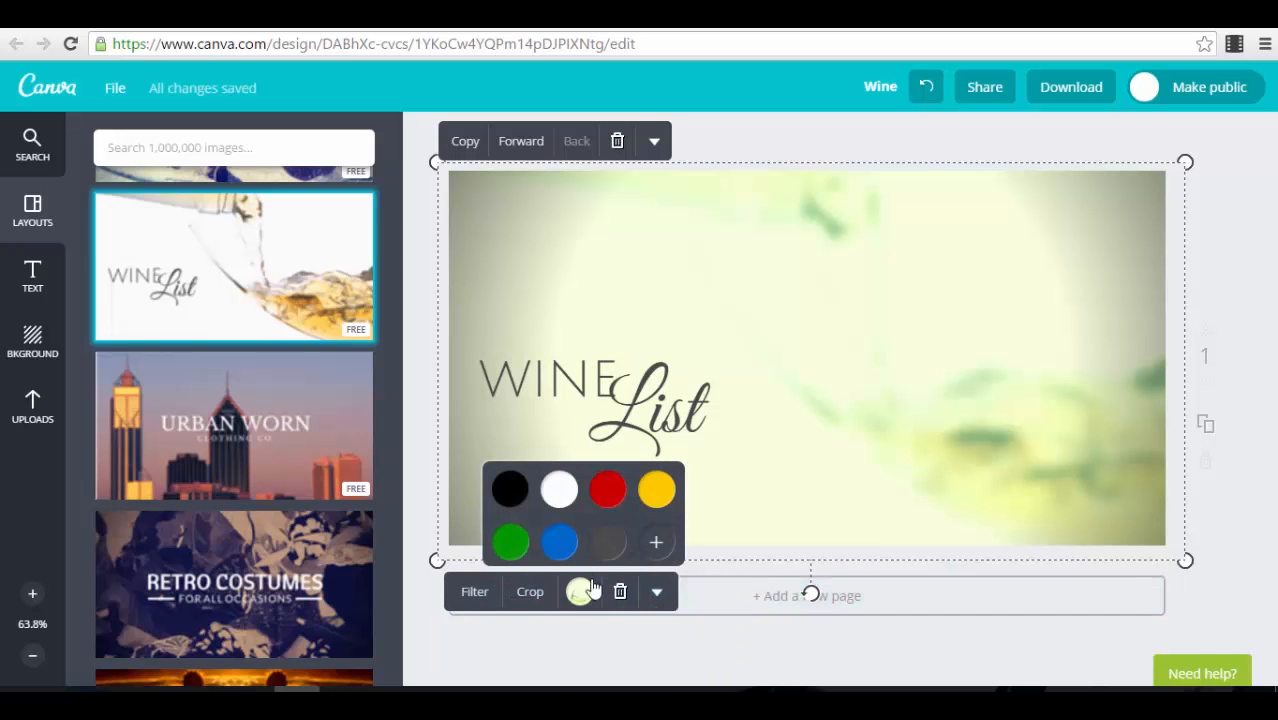
click(666, 550)
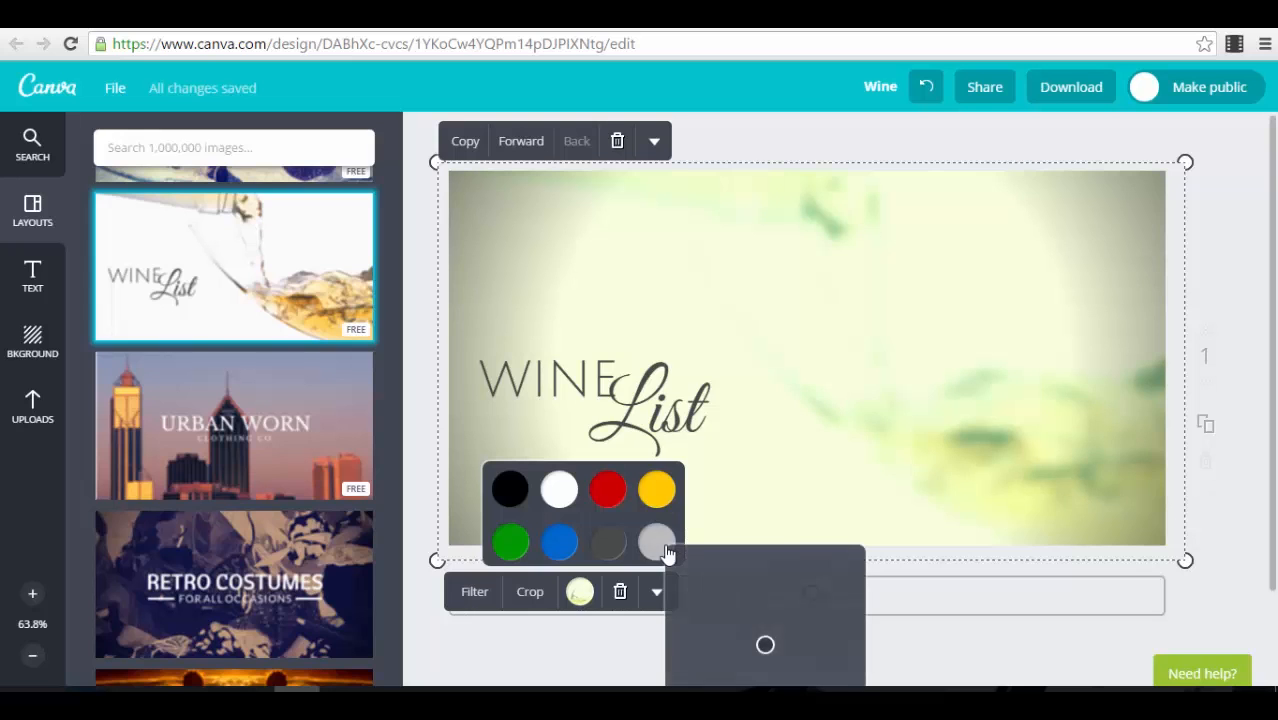
click(1255, 548)
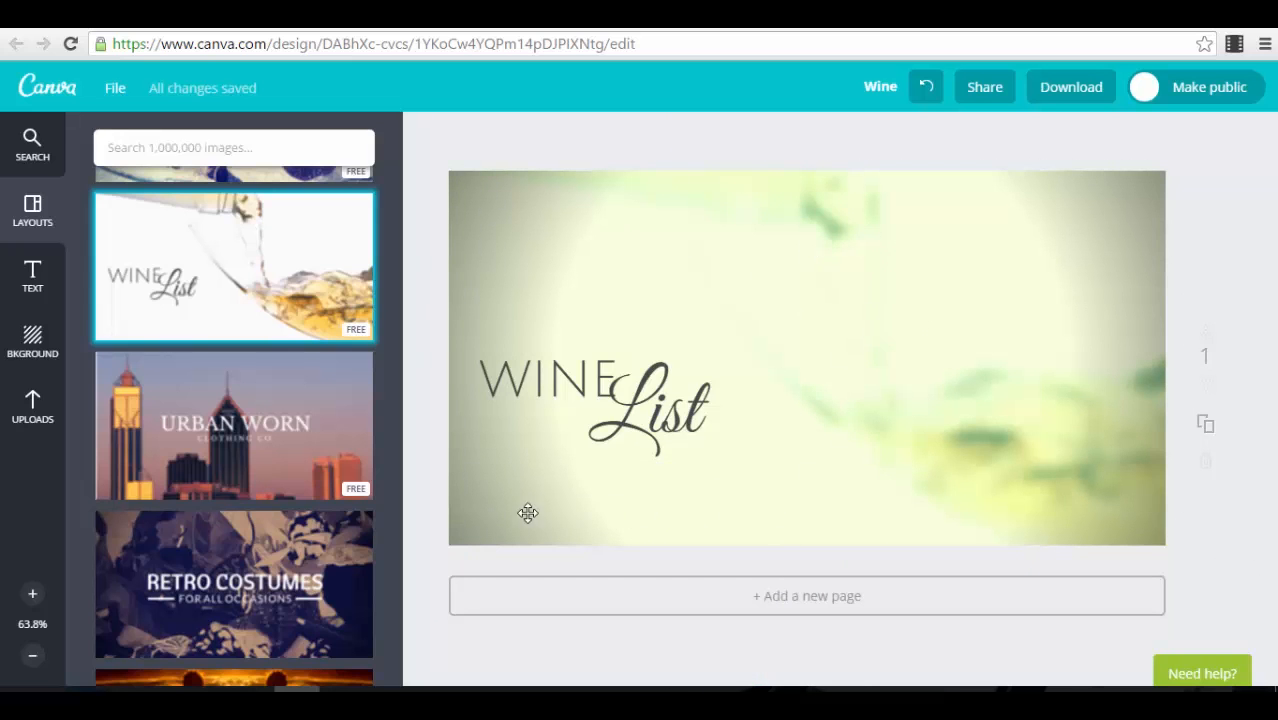
Step: Examine the background library's colour swatches, free patterns and paid photo backgrounds
click(31, 342)
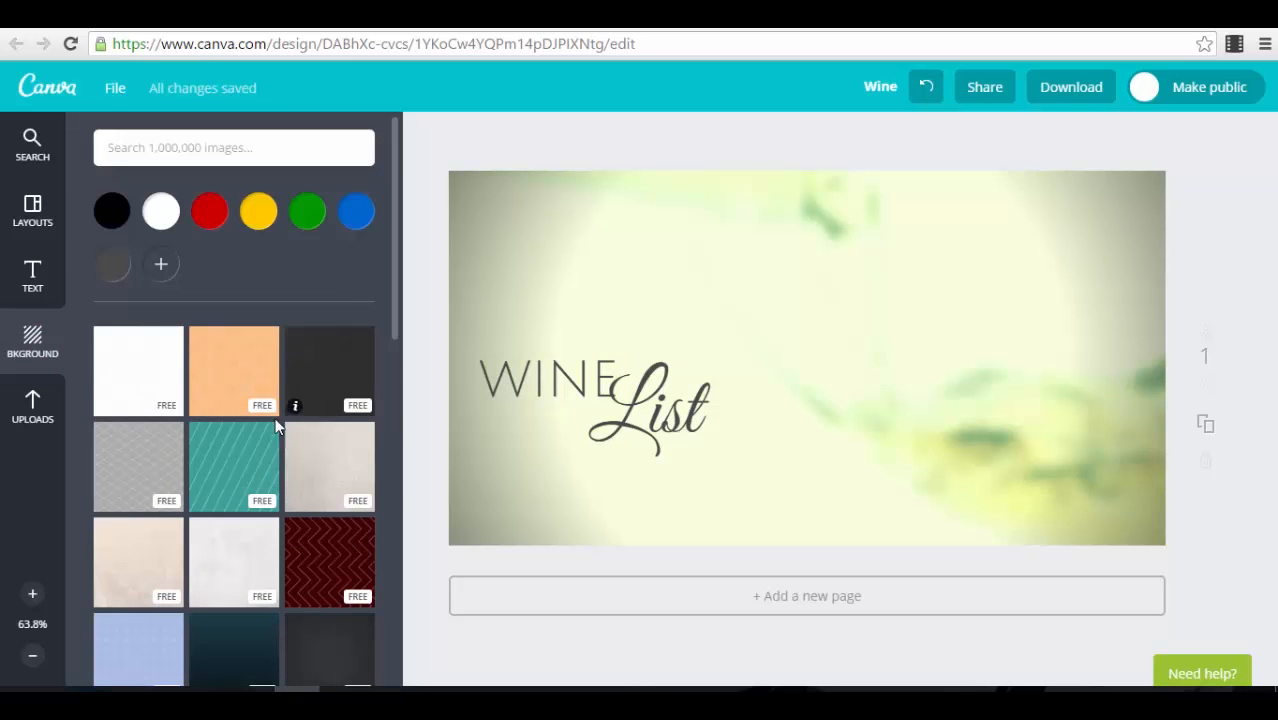
scroll(302, 477, down, 2)
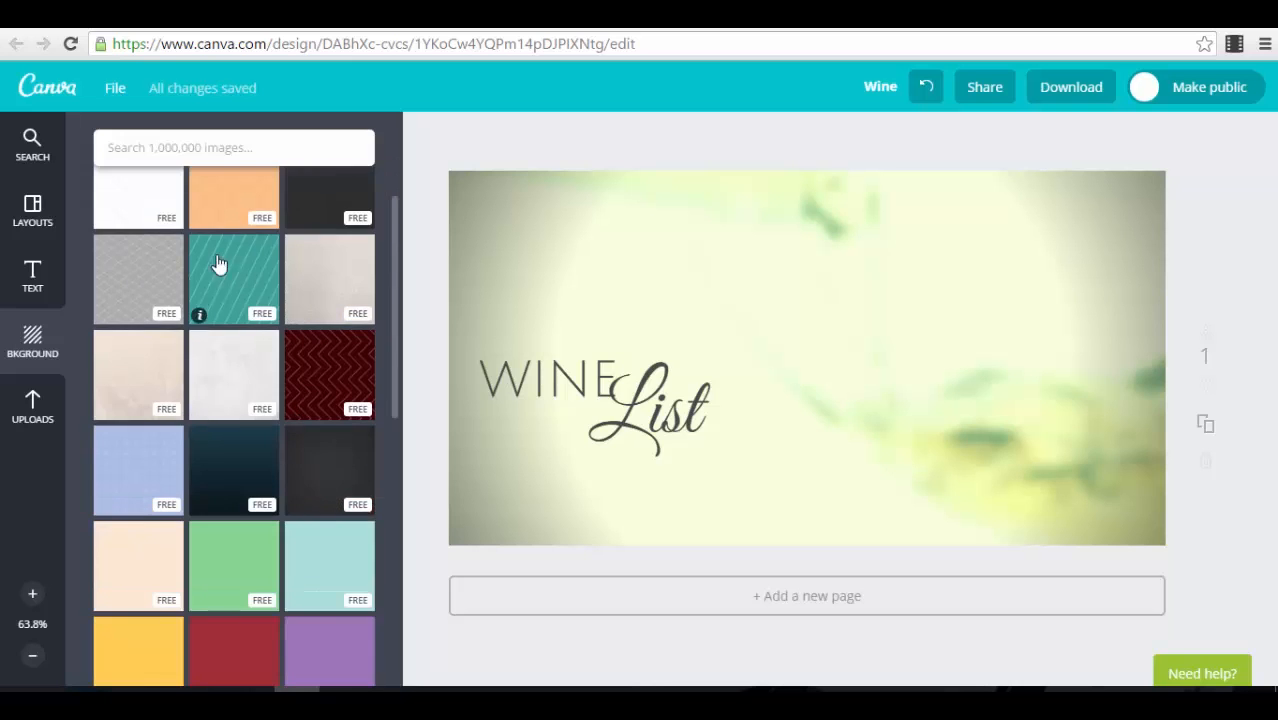
scroll(217, 266, up, 2)
scroll(245, 490, down, 5)
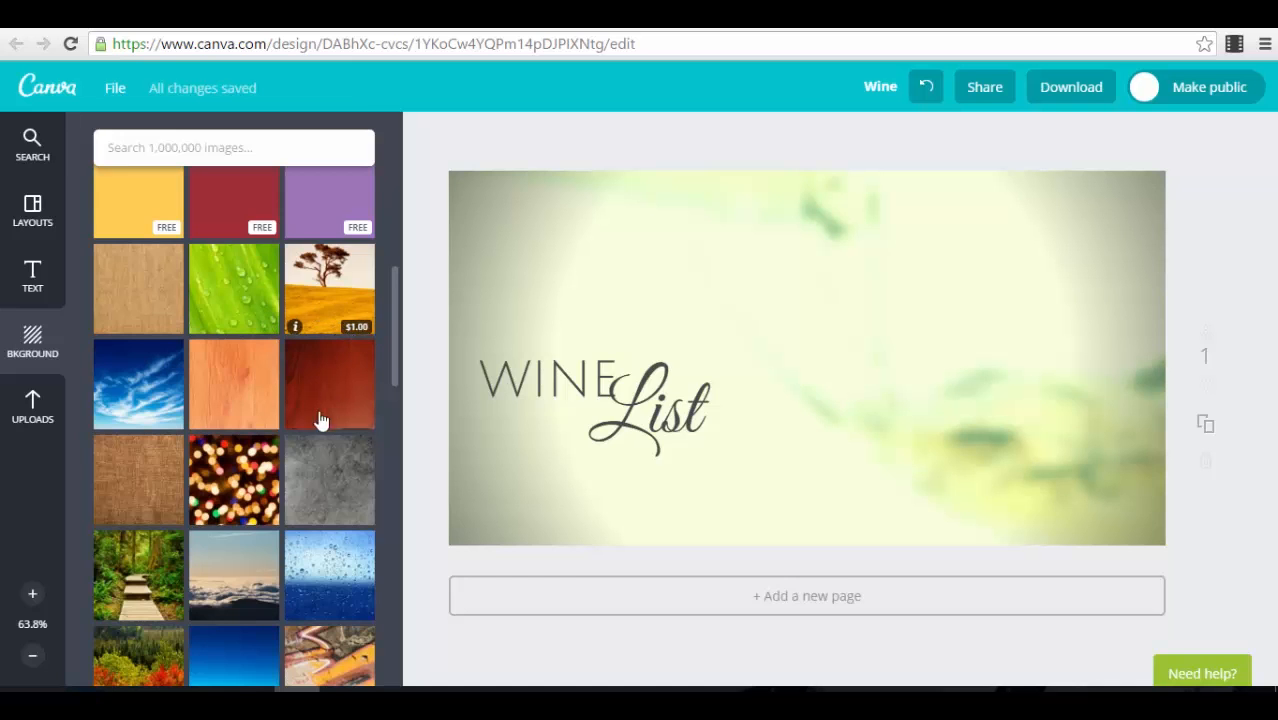
scroll(305, 434, down, 10)
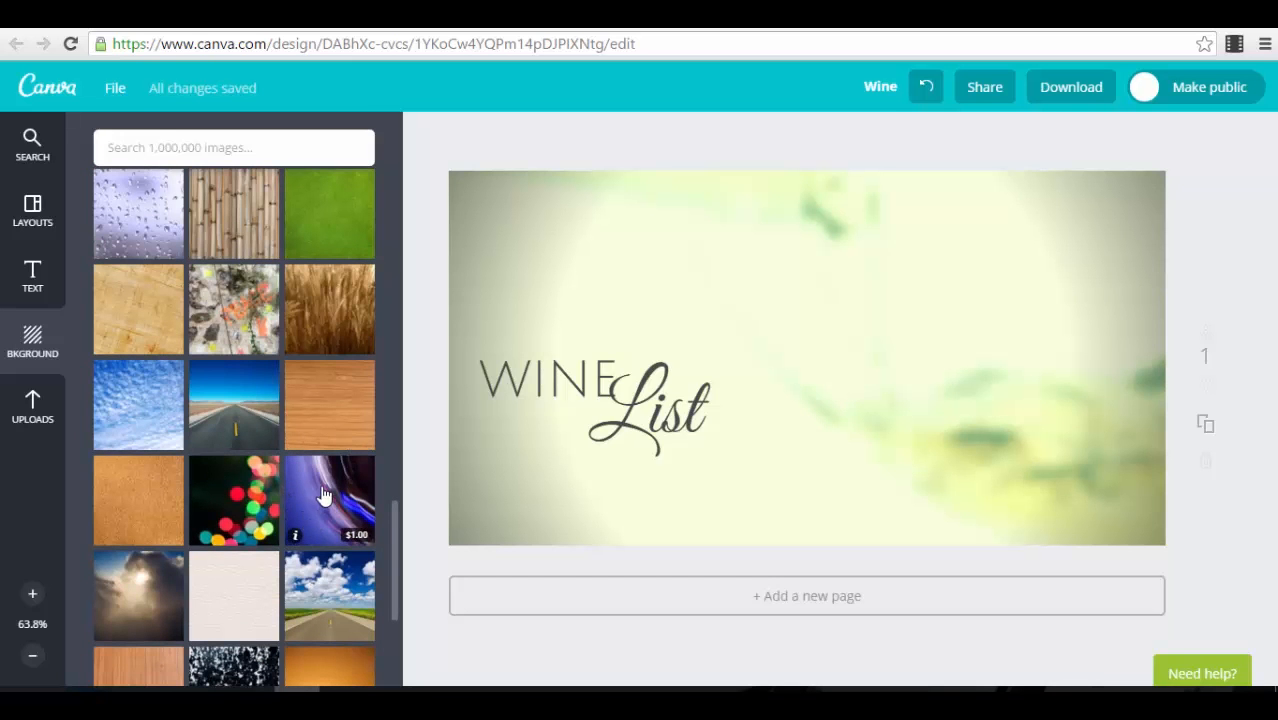
scroll(325, 500, up, 10)
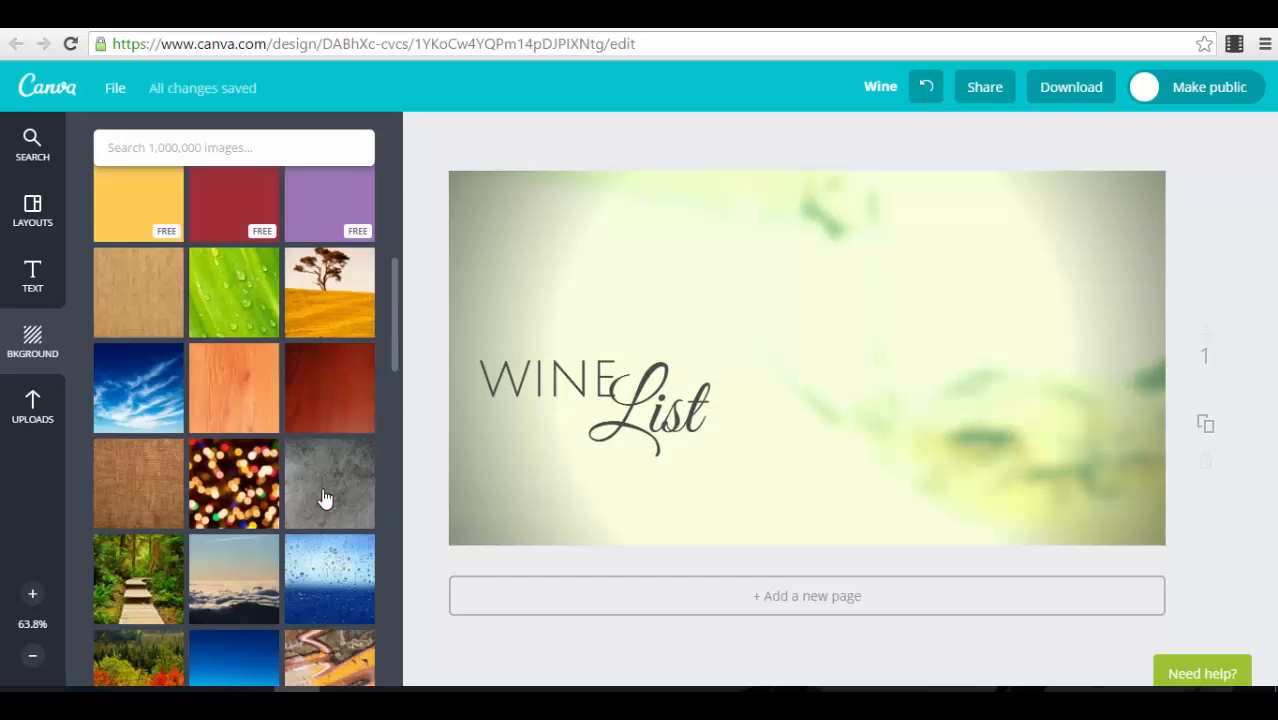
scroll(325, 465, up, 1)
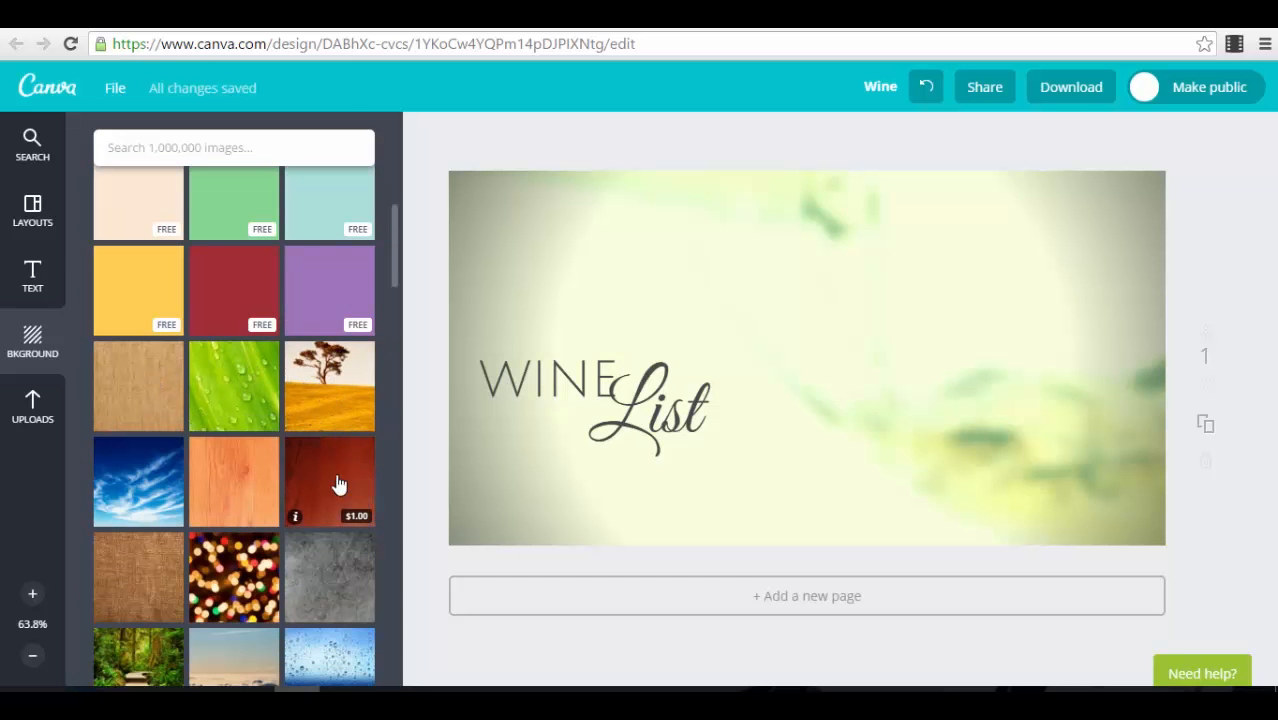
scroll(300, 330, up, 3)
scroll(325, 490, up, 3)
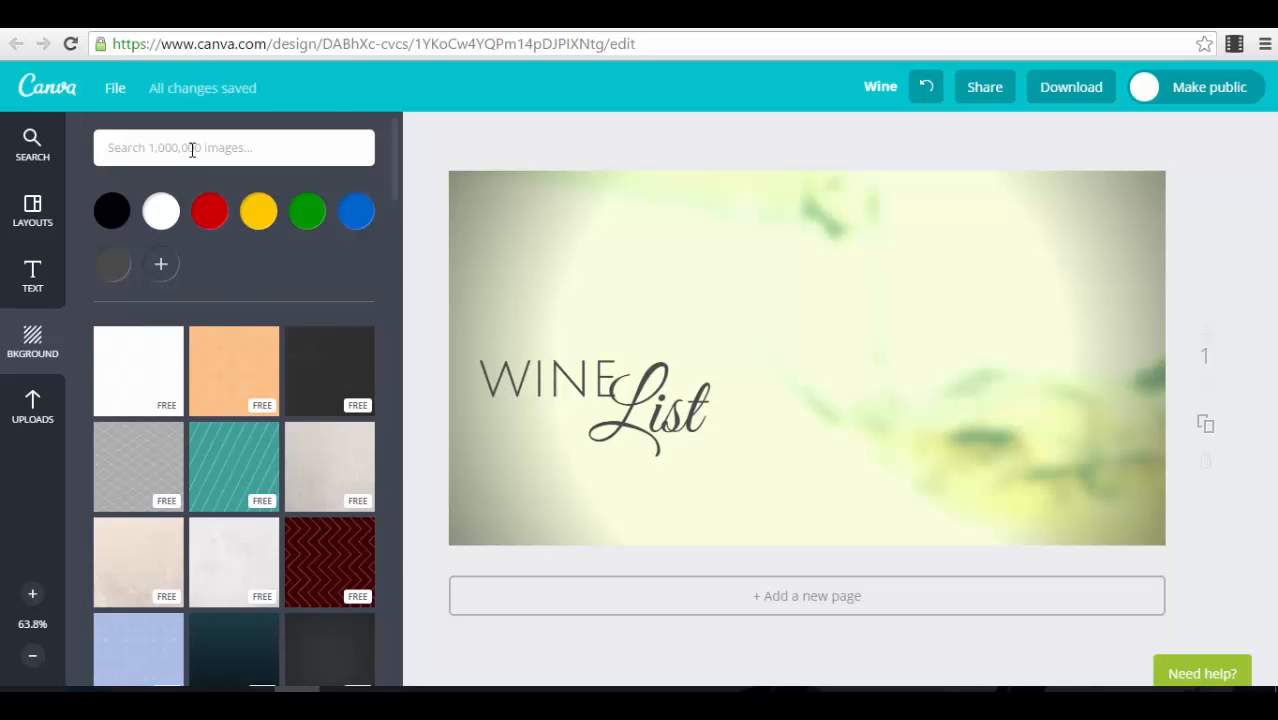
Step: Place the uploaded round chart icon on the wine ad, and undo its use as the background image
click(38, 402)
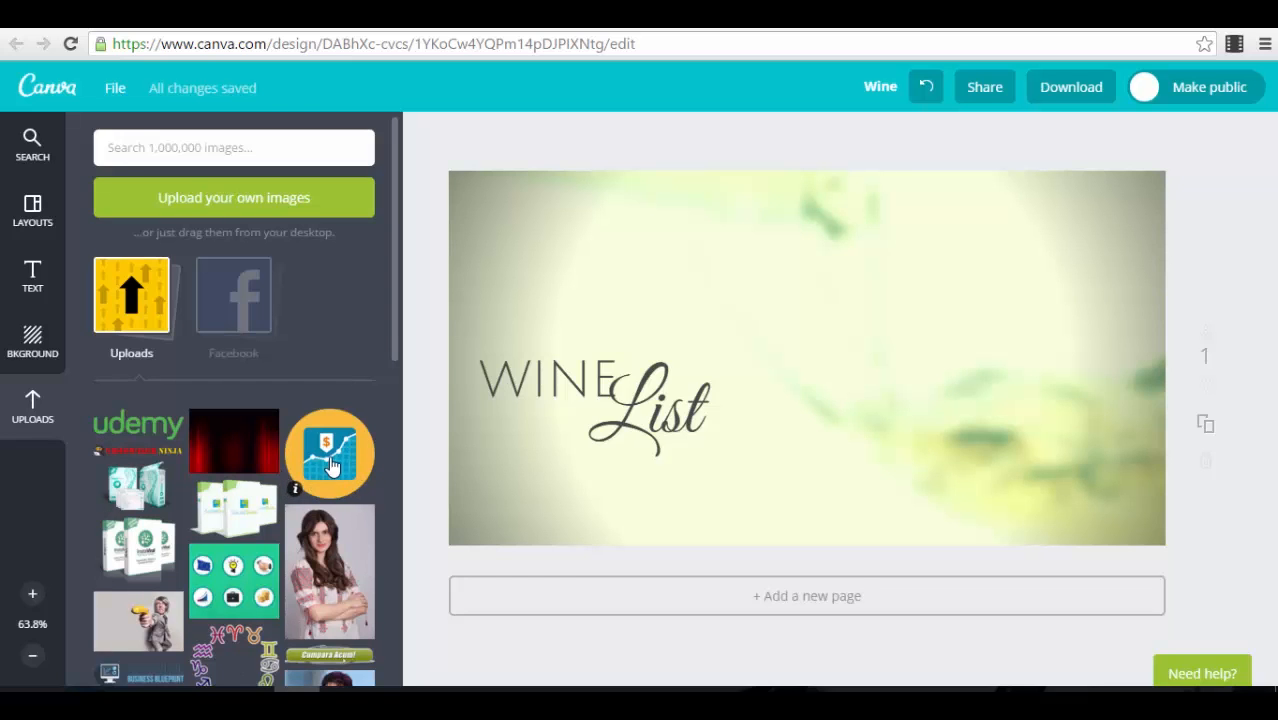
drag(330, 450, 900, 462)
drag(859, 343, 870, 351)
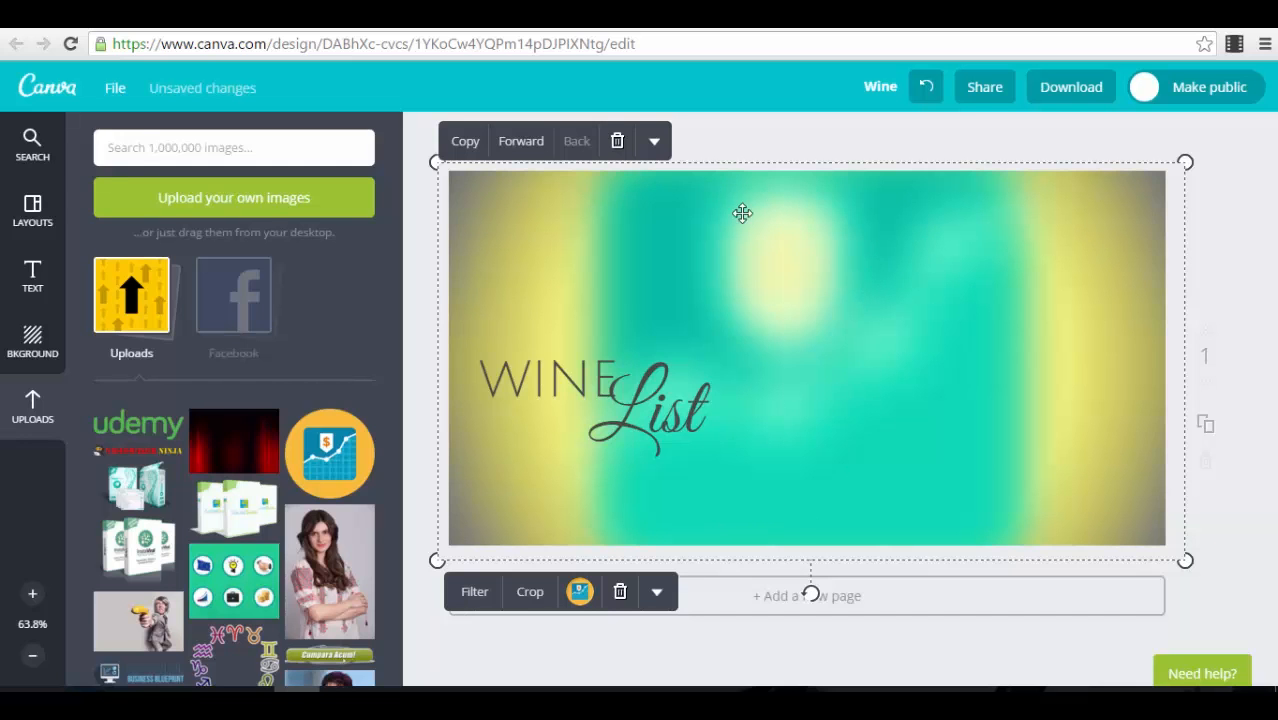
click(925, 96)
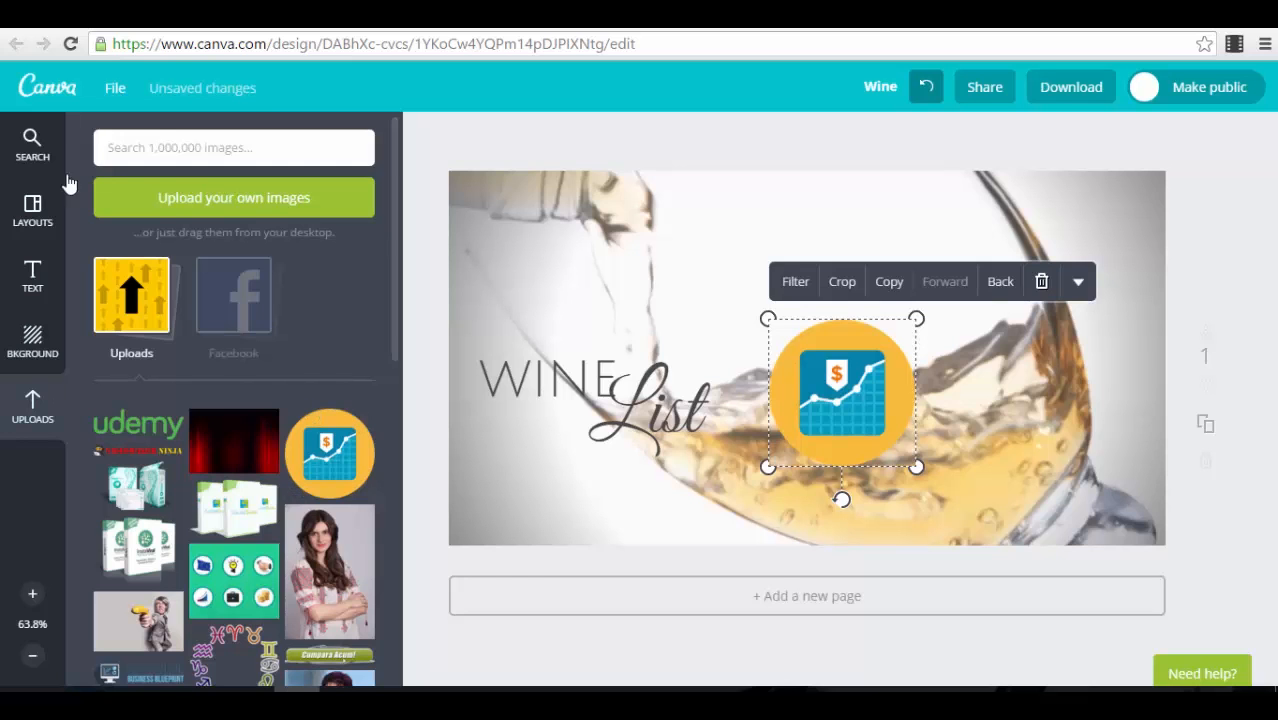
Step: Open the Frames collection and delete the round chart icon from the ad
click(33, 146)
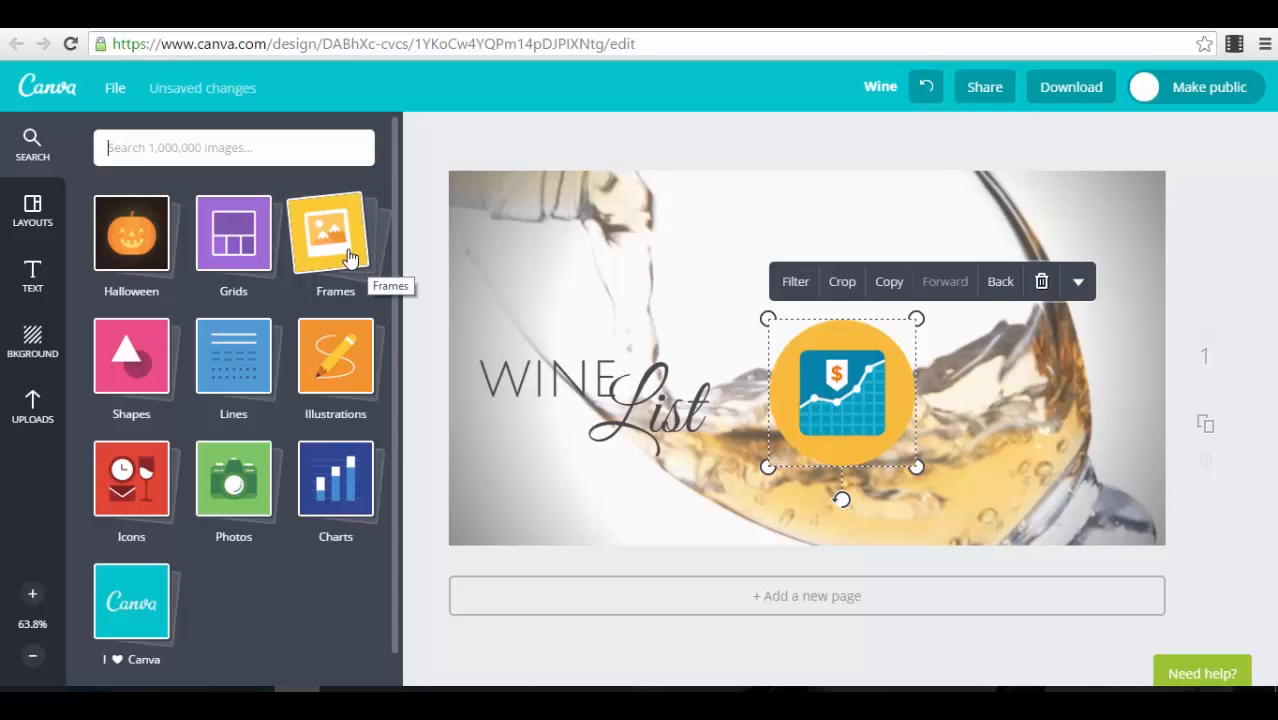
click(305, 262)
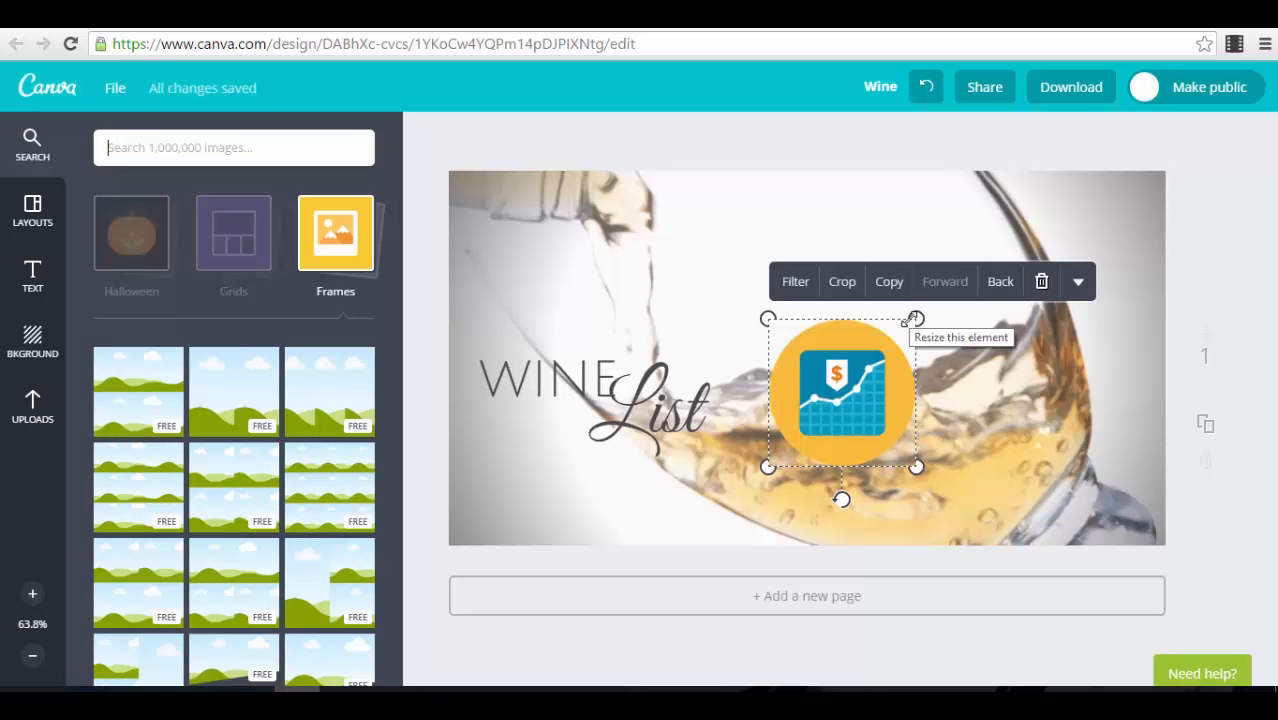
click(1041, 281)
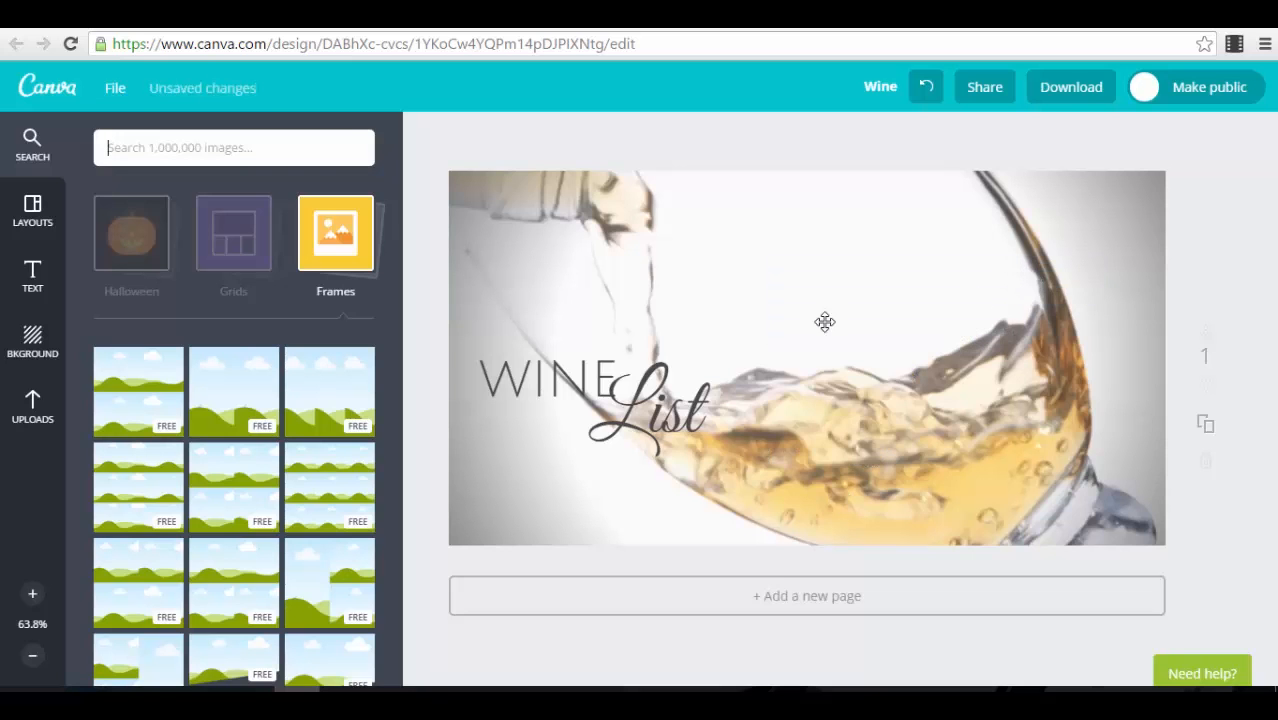
Step: Add the circular frame with the olive-green band and move it to the right half of the ad
scroll(292, 480, down, 3)
scroll(290, 488, down, 5)
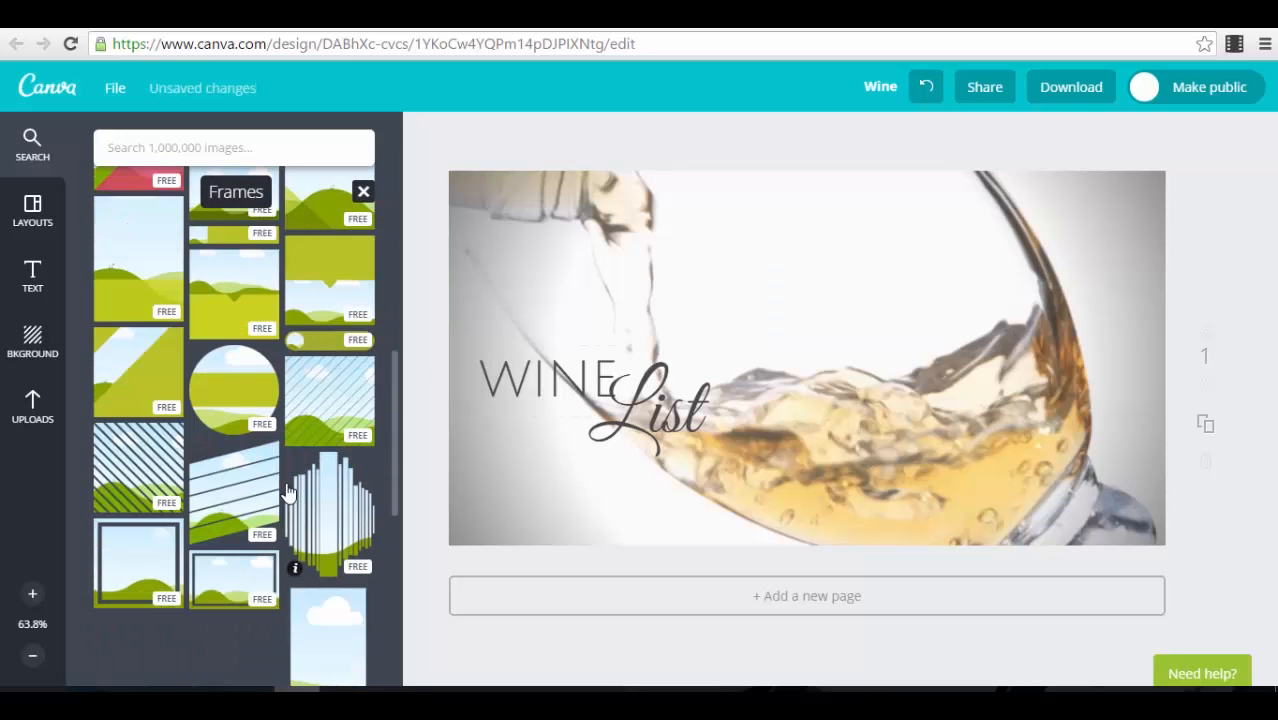
click(243, 388)
drag(815, 354, 963, 362)
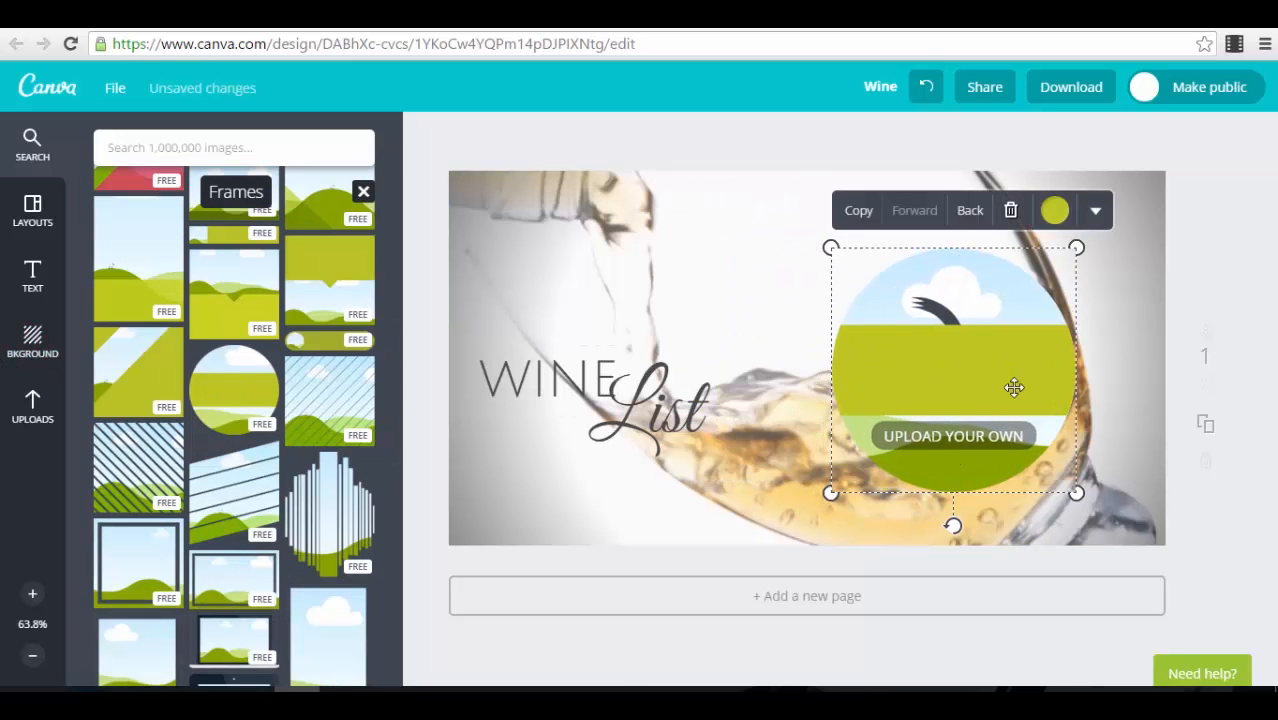
Step: Fill the circular frame with the uploaded photo of the woman with crossed arms, and delete the frame
click(38, 403)
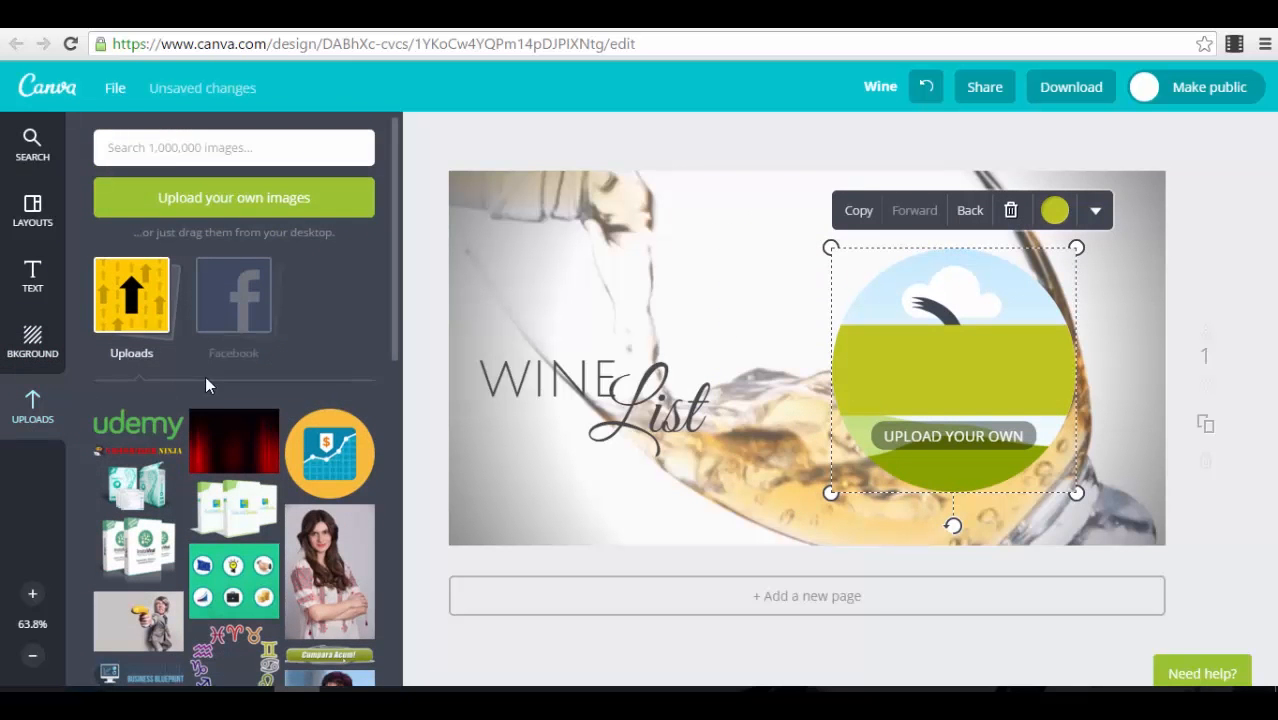
scroll(348, 390, down, 2)
drag(348, 390, 981, 357)
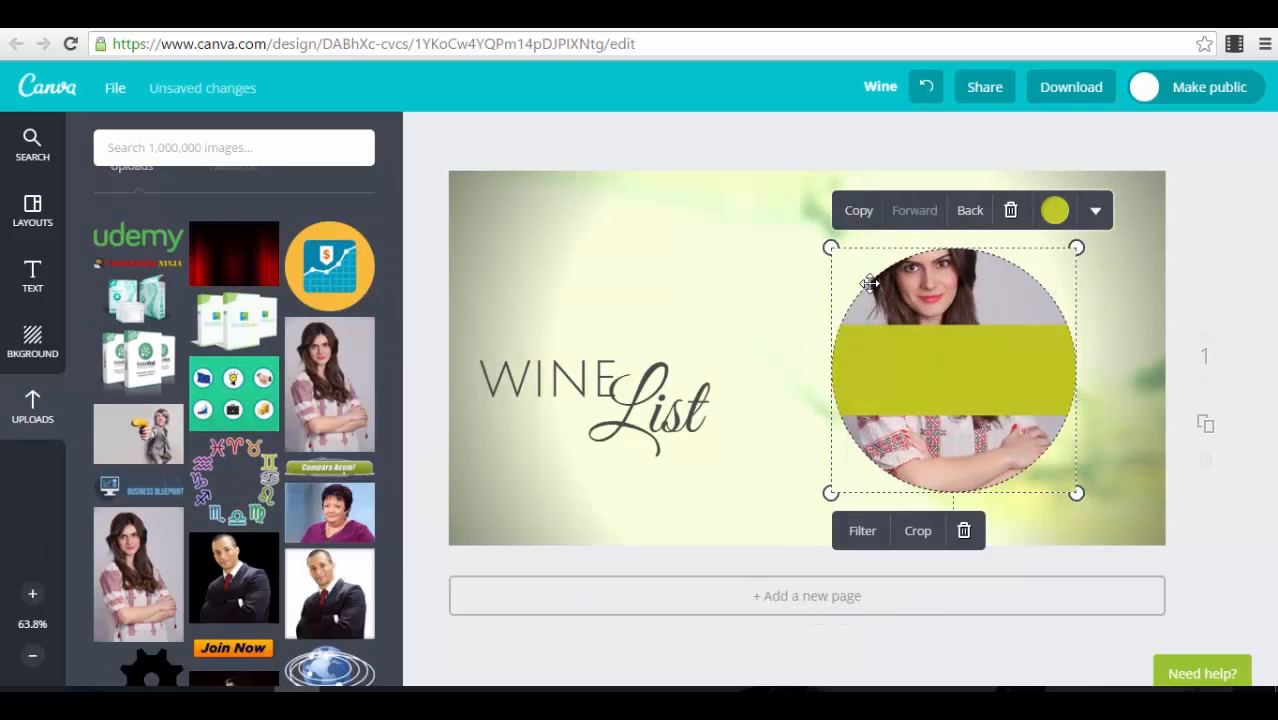
click(1012, 211)
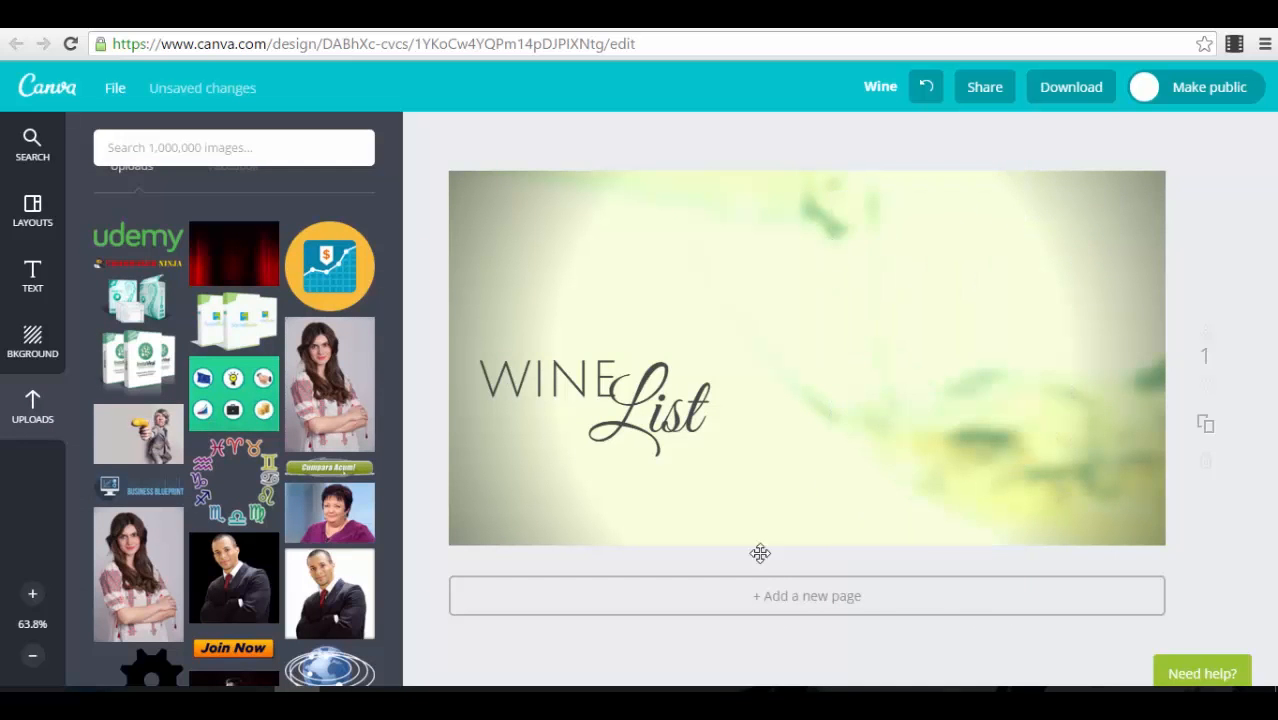
Step: Examine the photo grid arrangements in the Grids collection and the other element categories
click(29, 173)
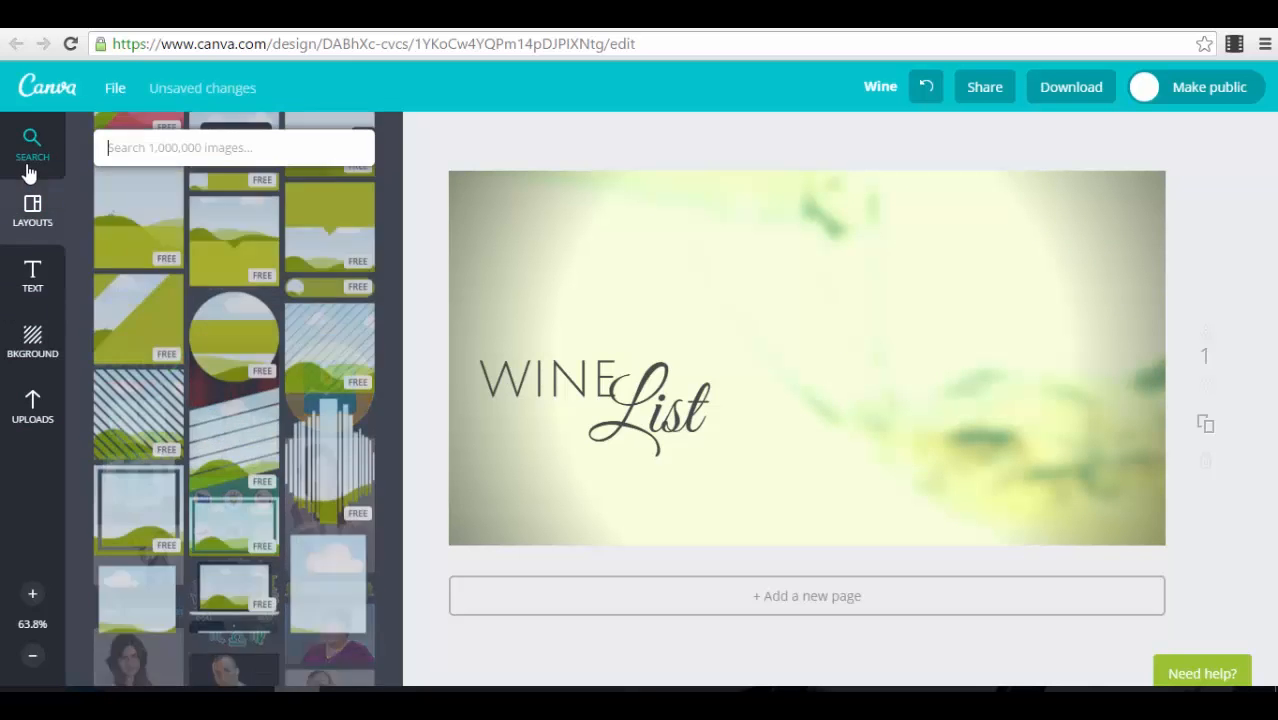
scroll(262, 258, up, 4)
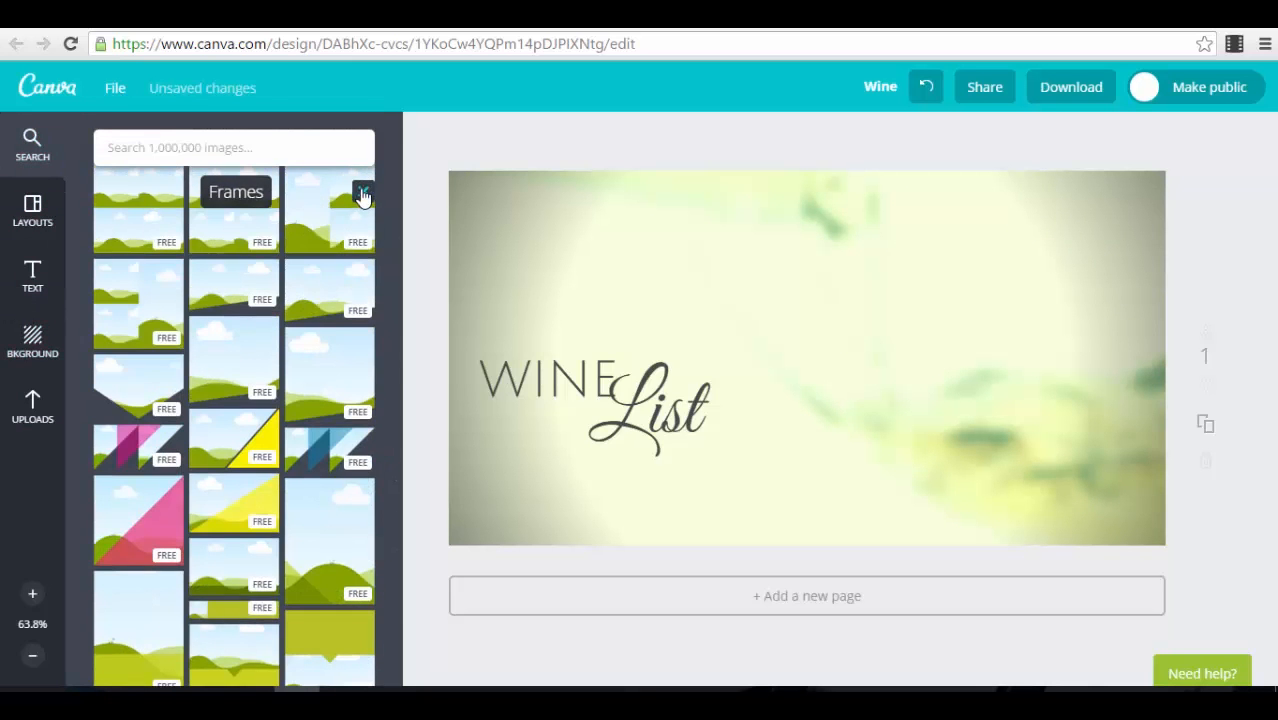
click(363, 191)
click(238, 262)
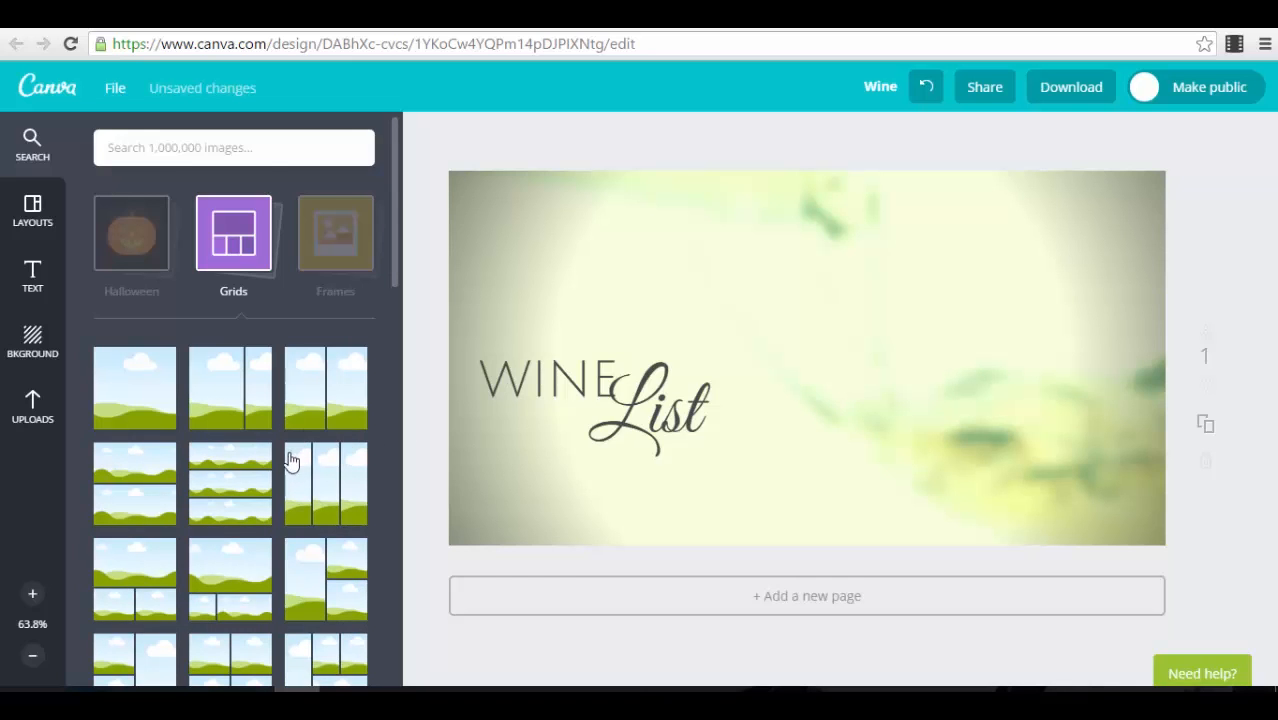
scroll(290, 461, down, 10)
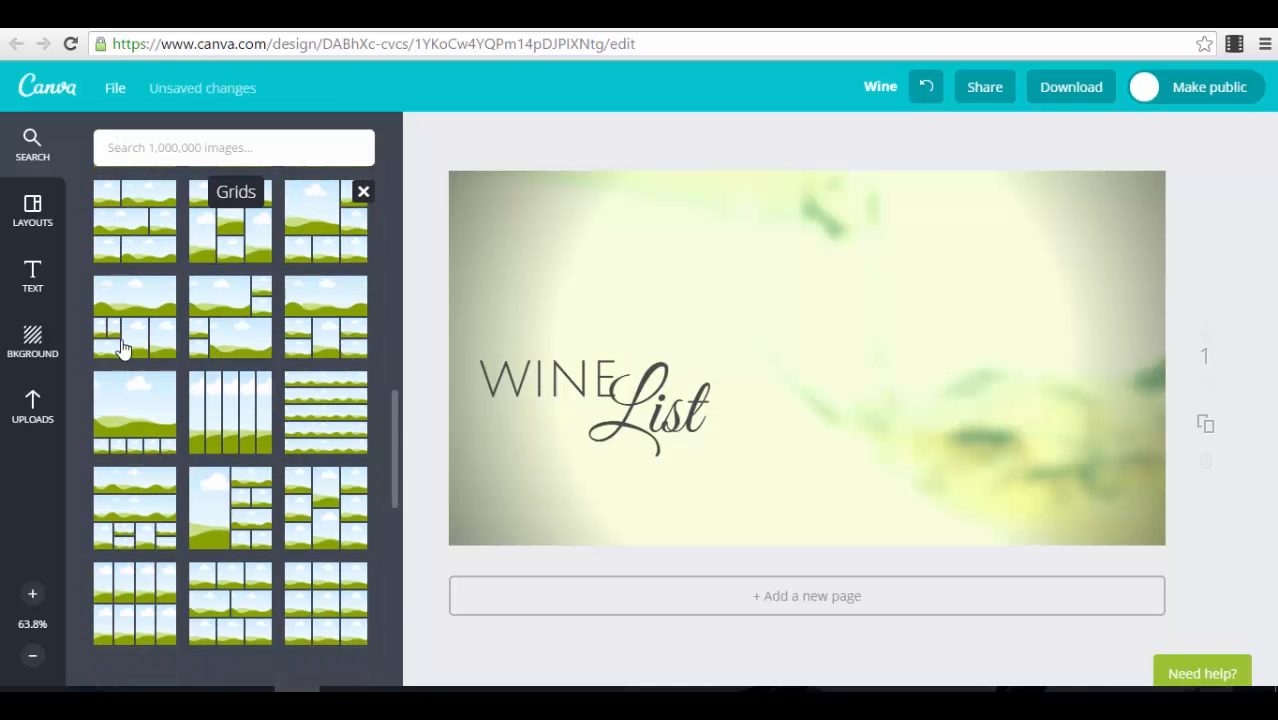
scroll(340, 300, down, 10)
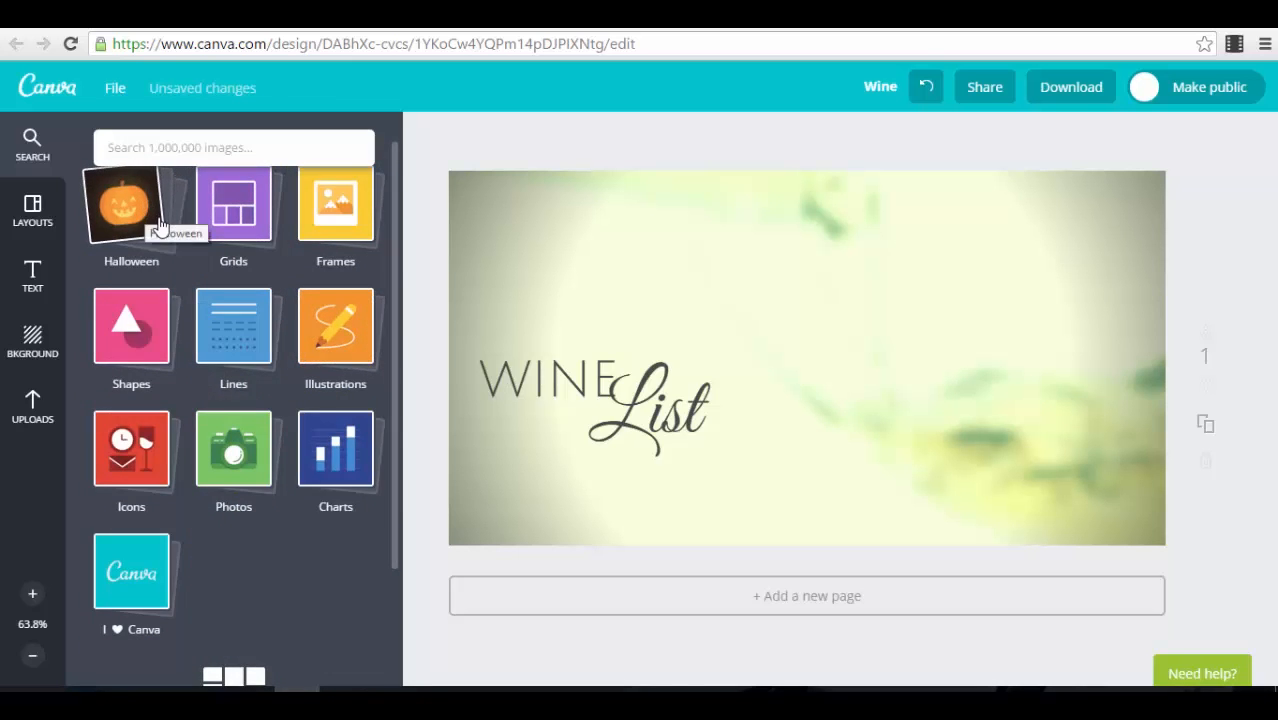
scroll(161, 228, up, 1)
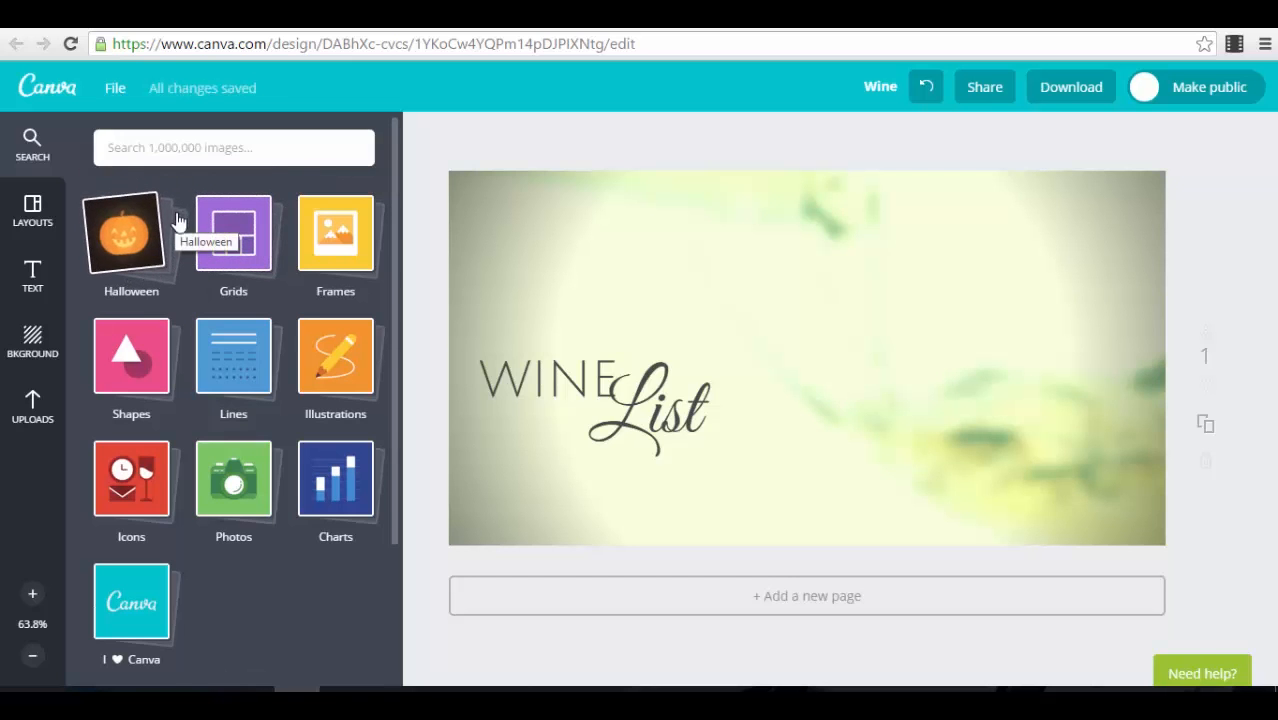
Step: Add the globe from the Illustrations collection, move it toward the ad's right side, and delete it
click(341, 354)
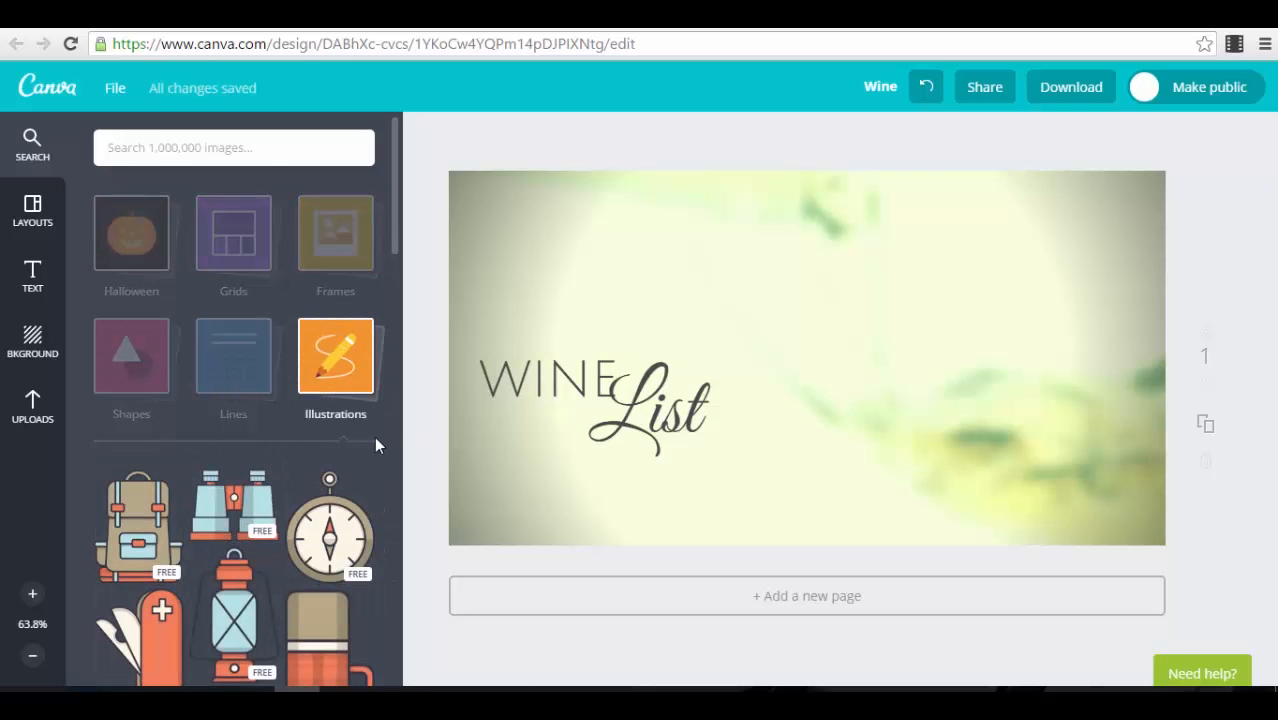
scroll(320, 484, down, 1)
scroll(345, 455, down, 2)
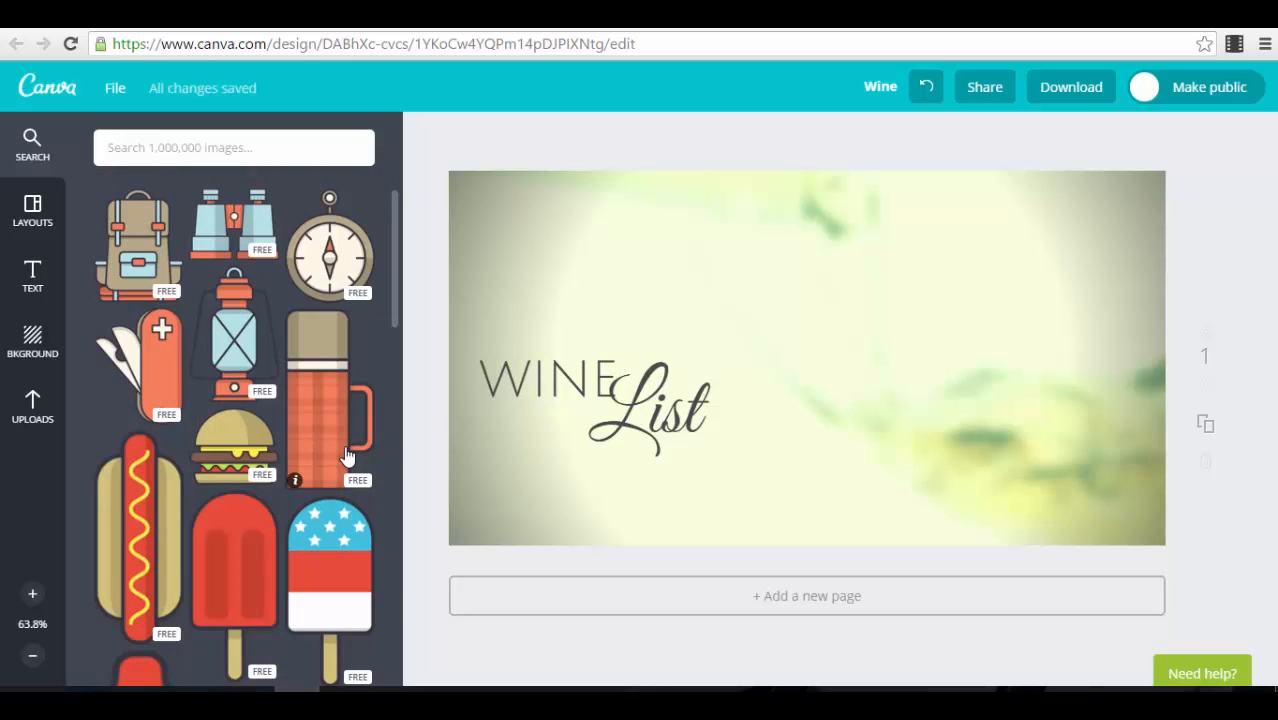
scroll(287, 402, down, 10)
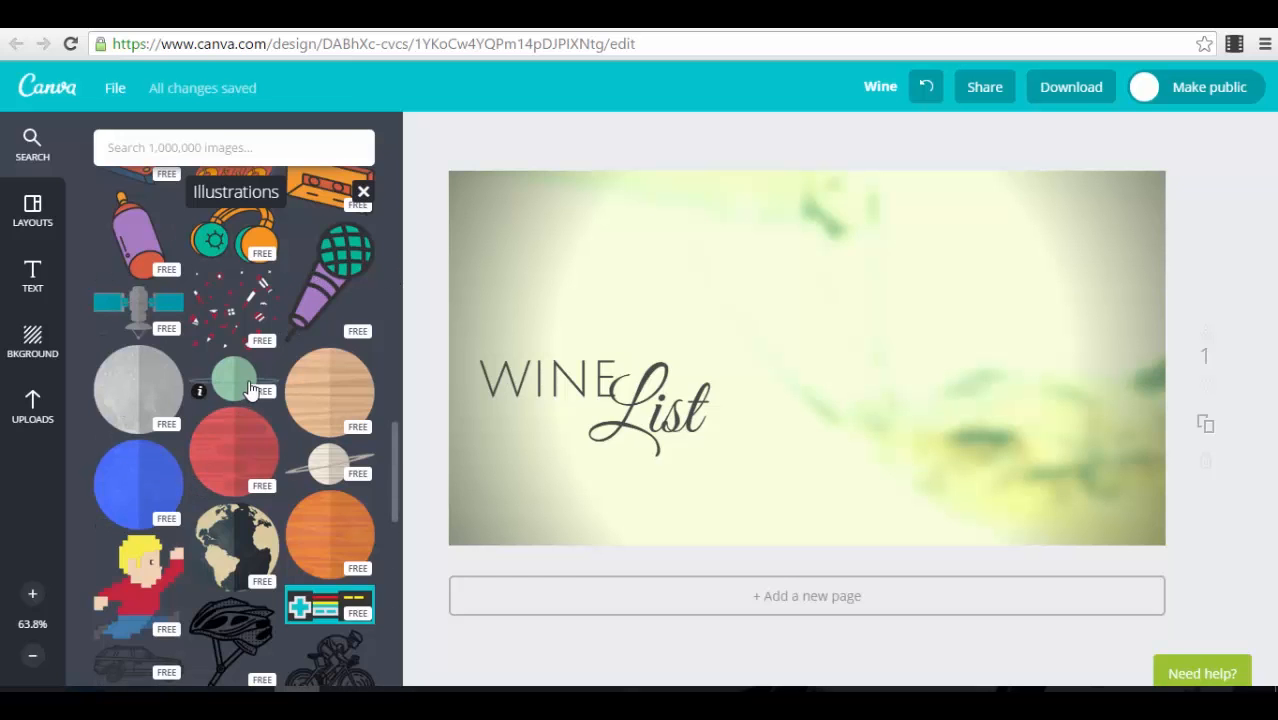
scroll(250, 390, down, 3)
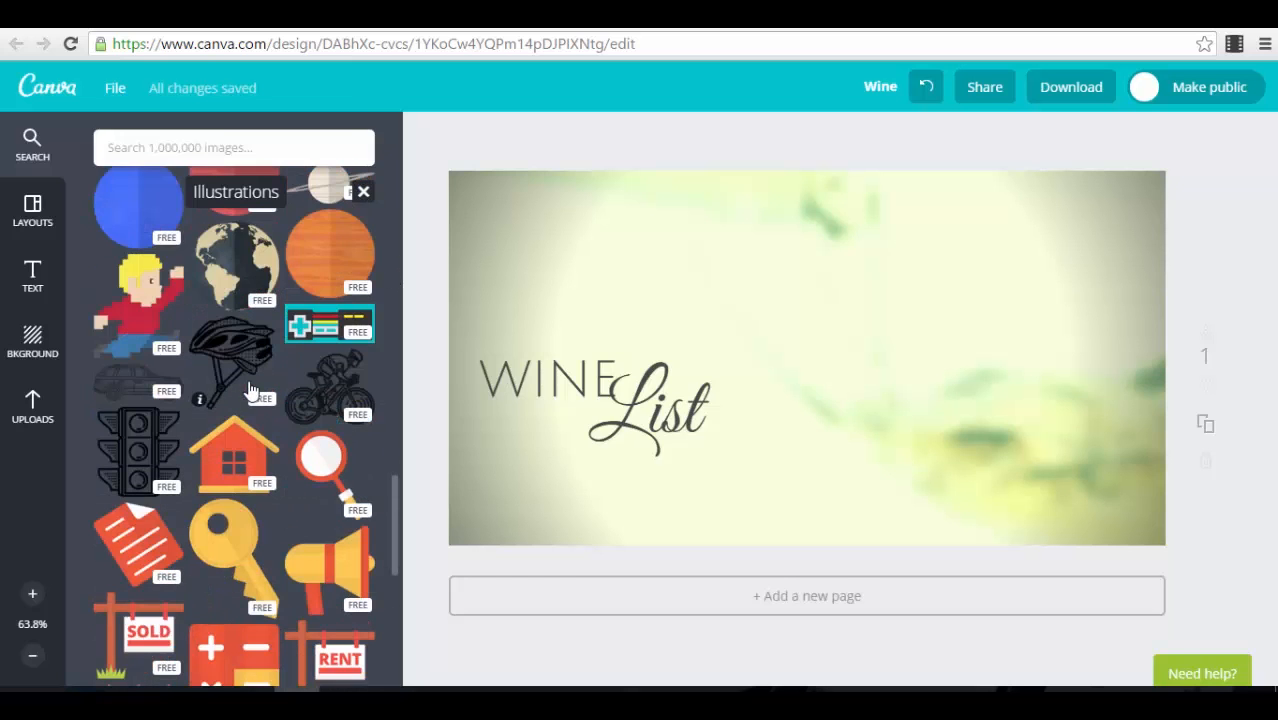
click(240, 268)
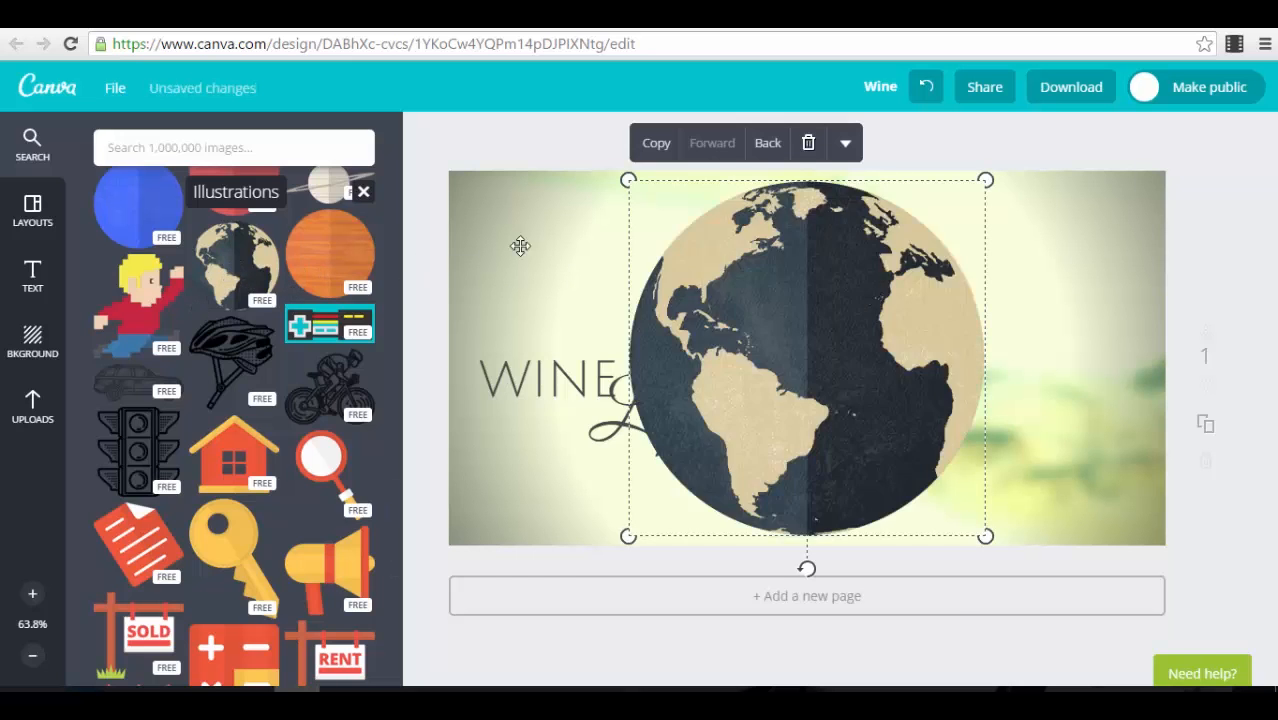
drag(875, 300, 982, 370)
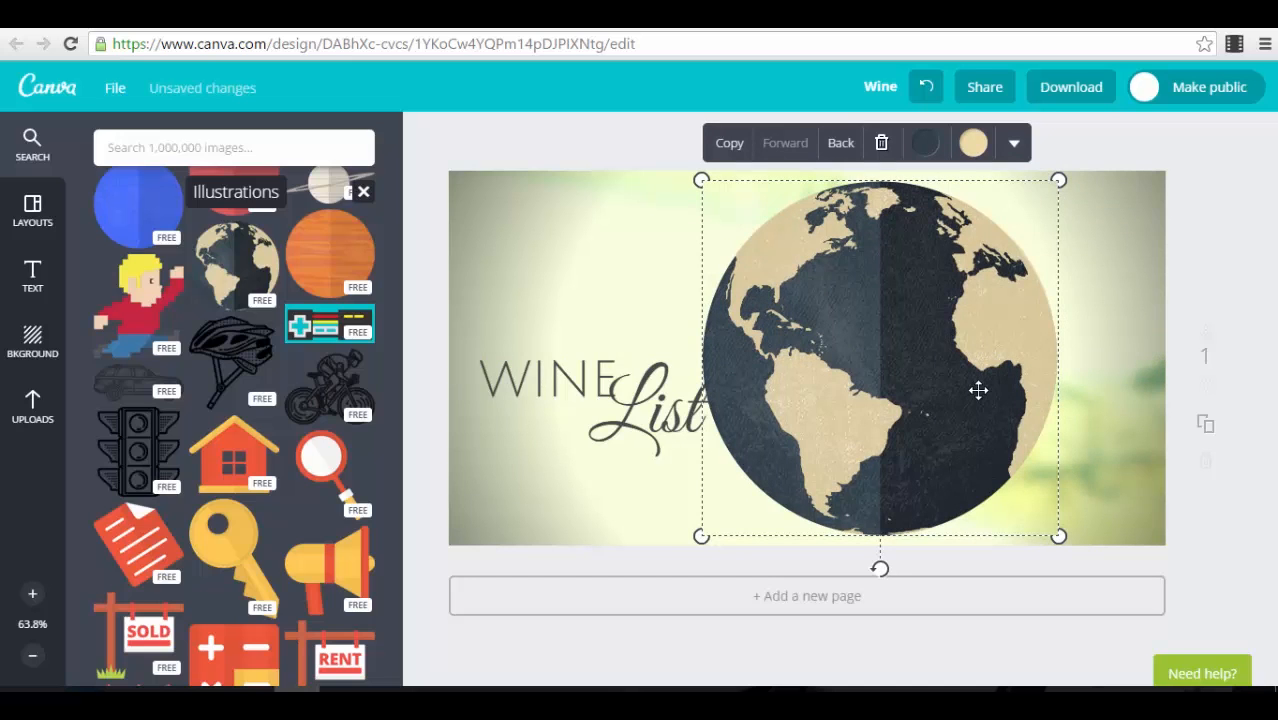
click(881, 143)
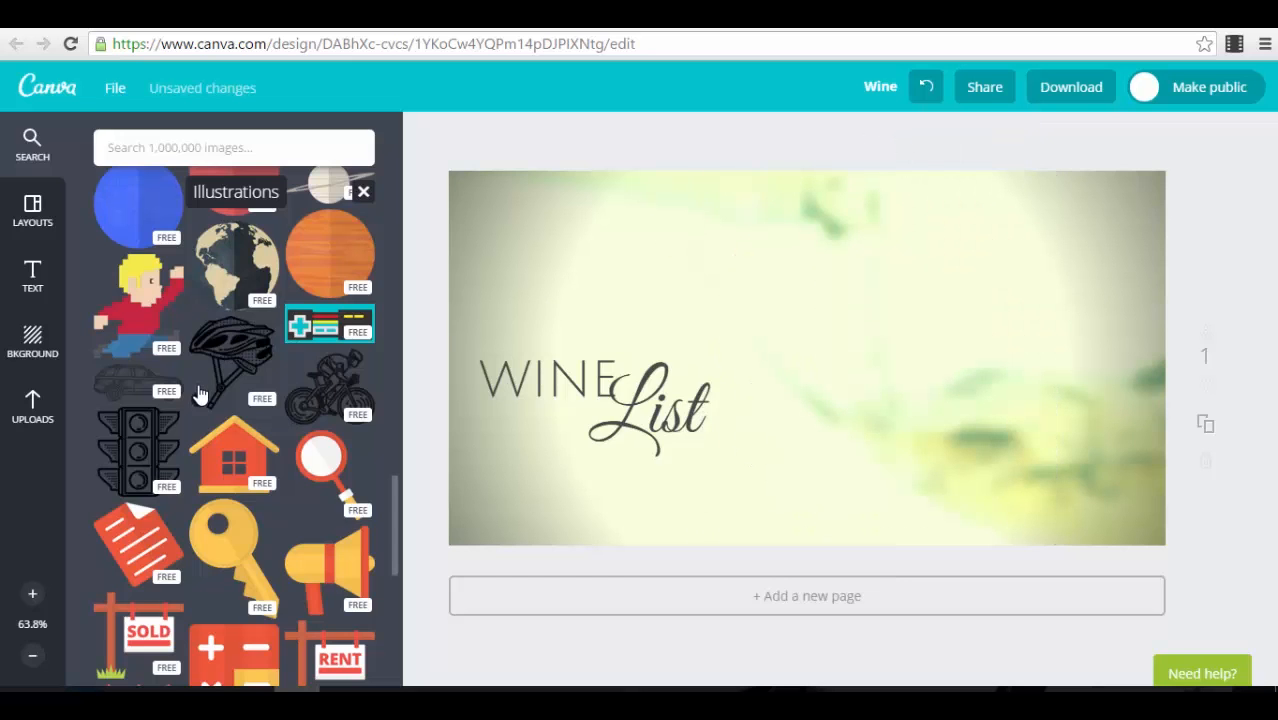
Step: Examine the remaining free drawings in the Illustrations collection, down to the end of the list
scroll(197, 390, down, 3)
scroll(197, 395, down, 3)
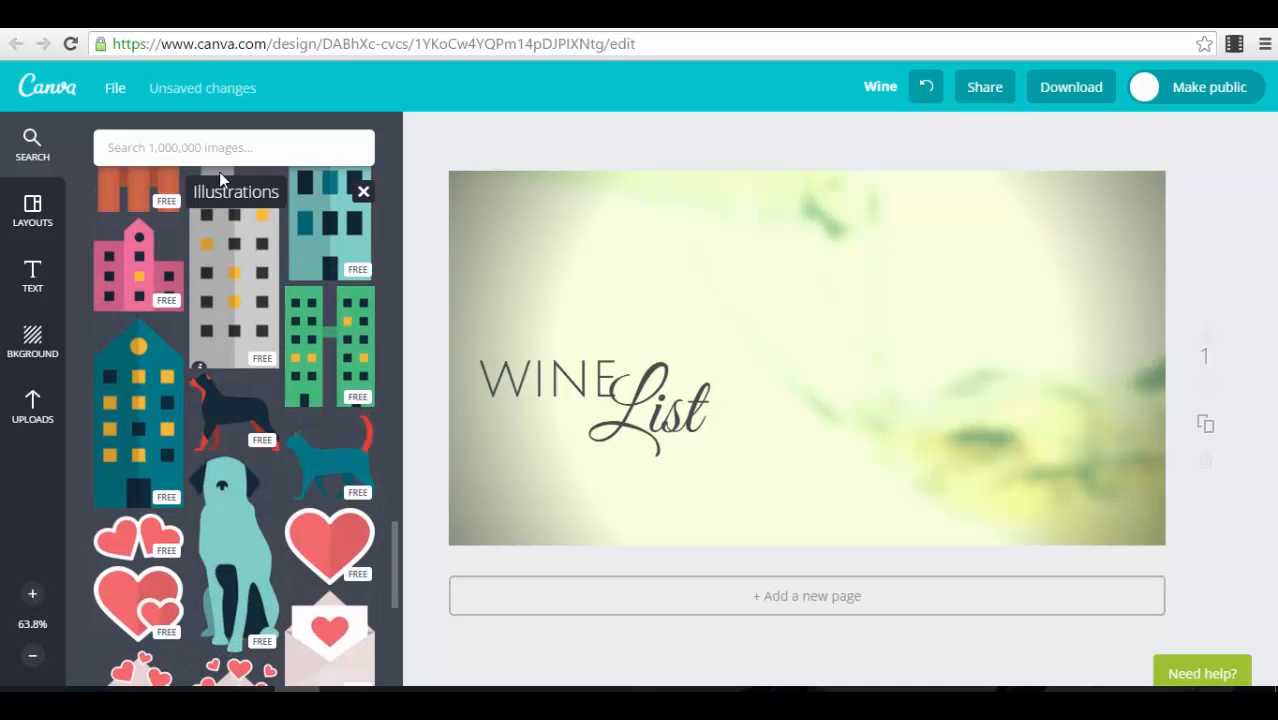
click(198, 150)
scroll(282, 412, down, 10)
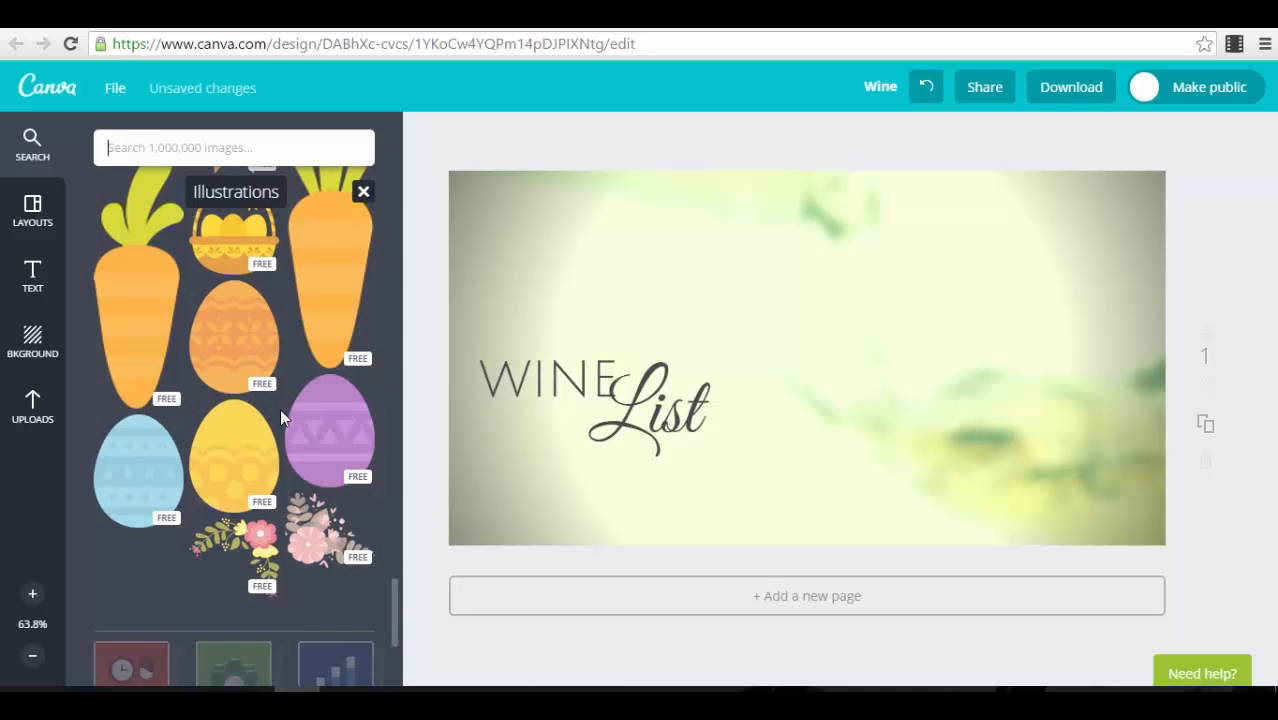
scroll(281, 415, down, 6)
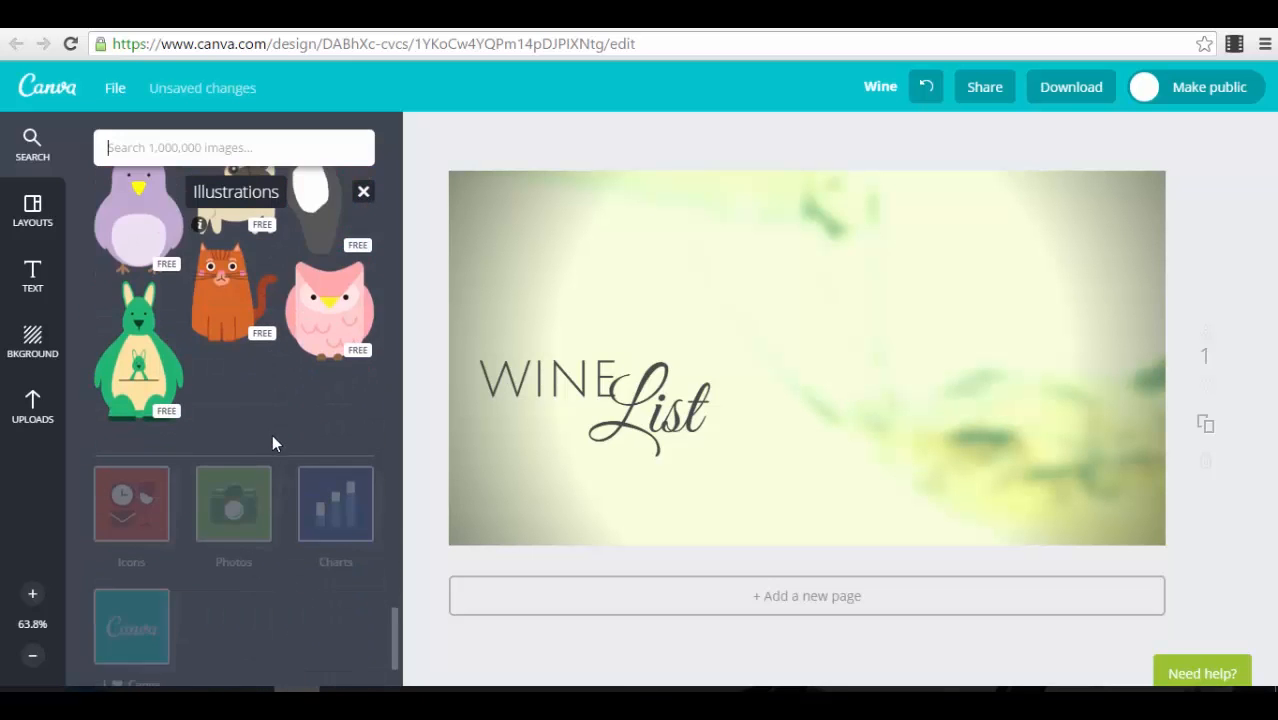
scroll(265, 437, down, 6)
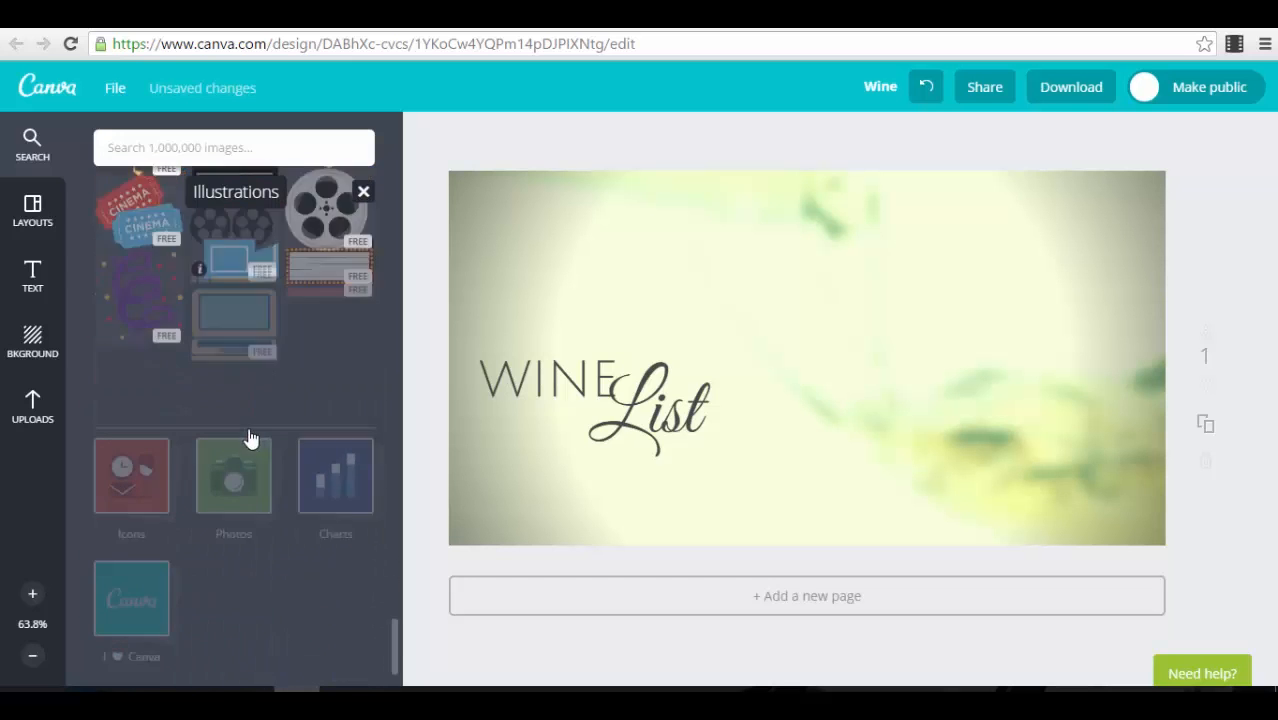
Step: Close the Illustrations collection and examine the free elements in the Shapes and Lines collections
click(36, 143)
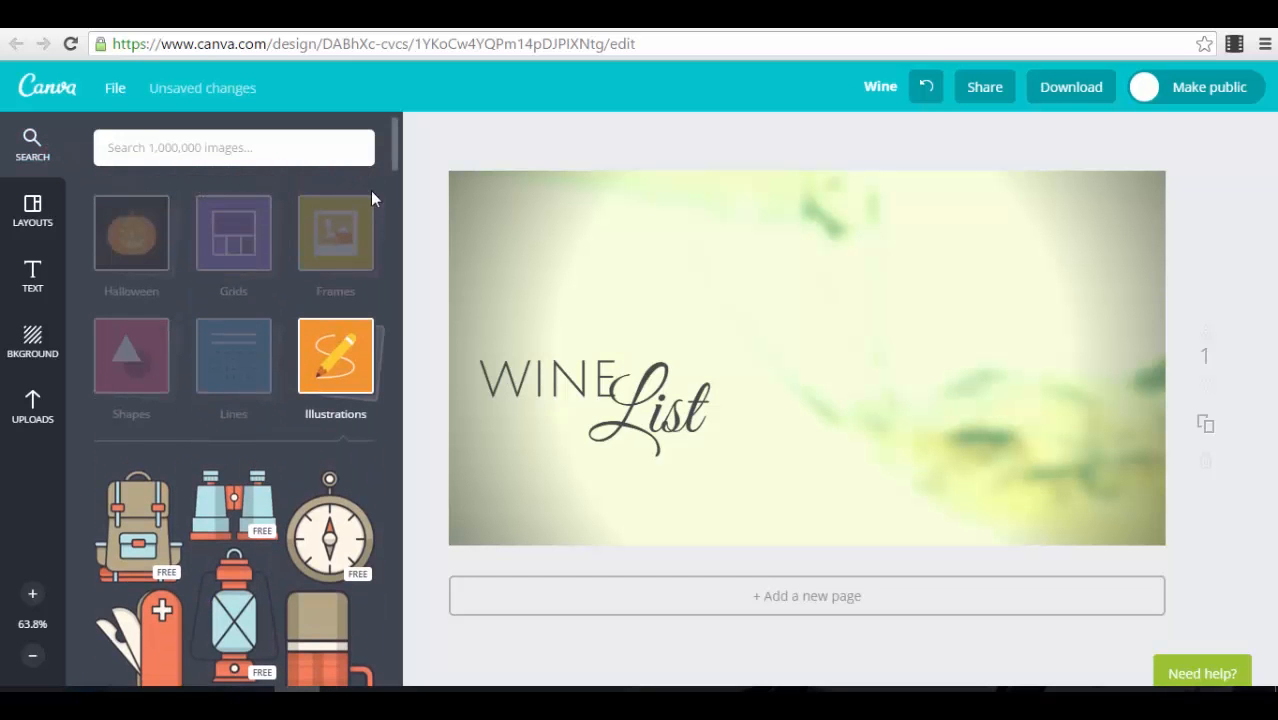
click(295, 436)
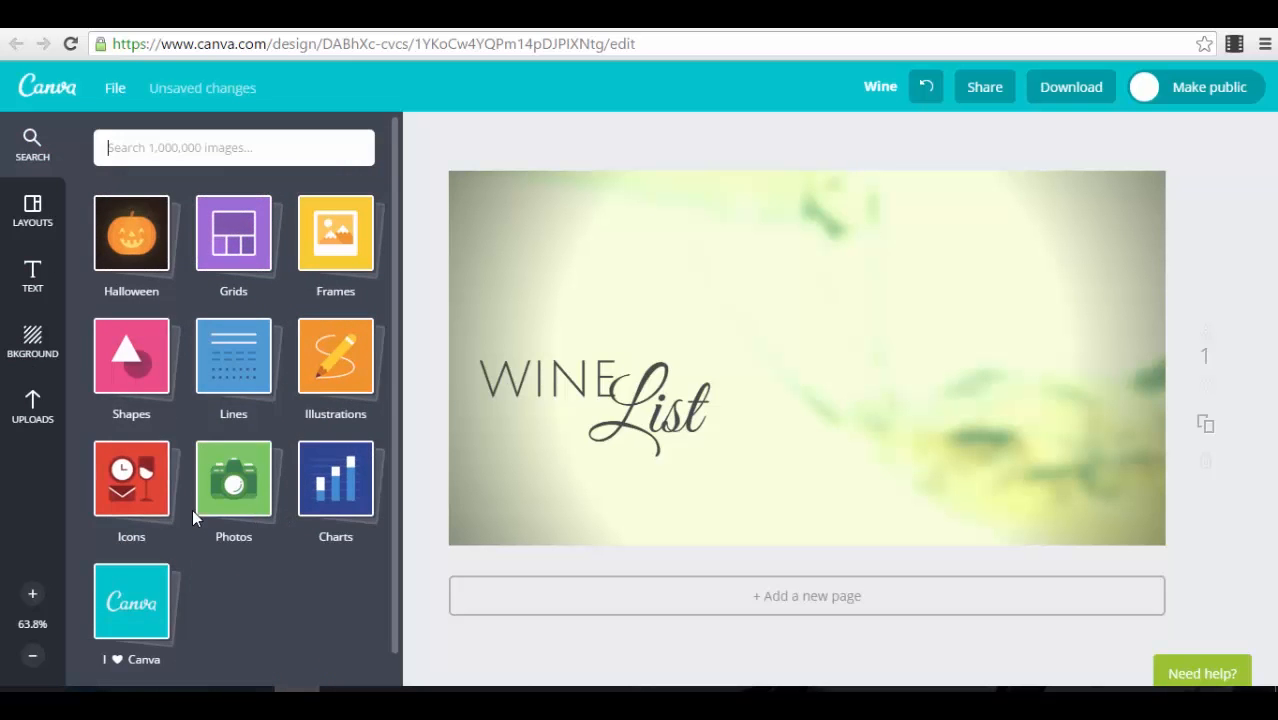
click(150, 365)
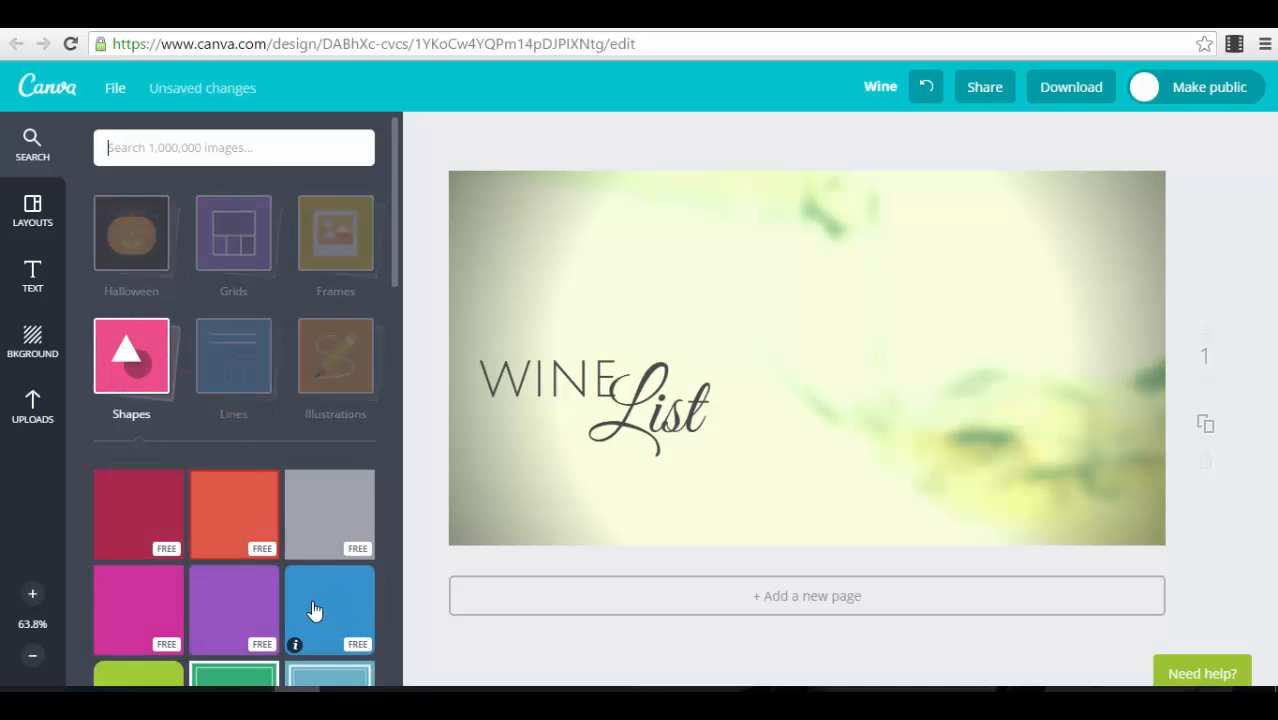
scroll(313, 610, down, 3)
scroll(205, 417, up, 2)
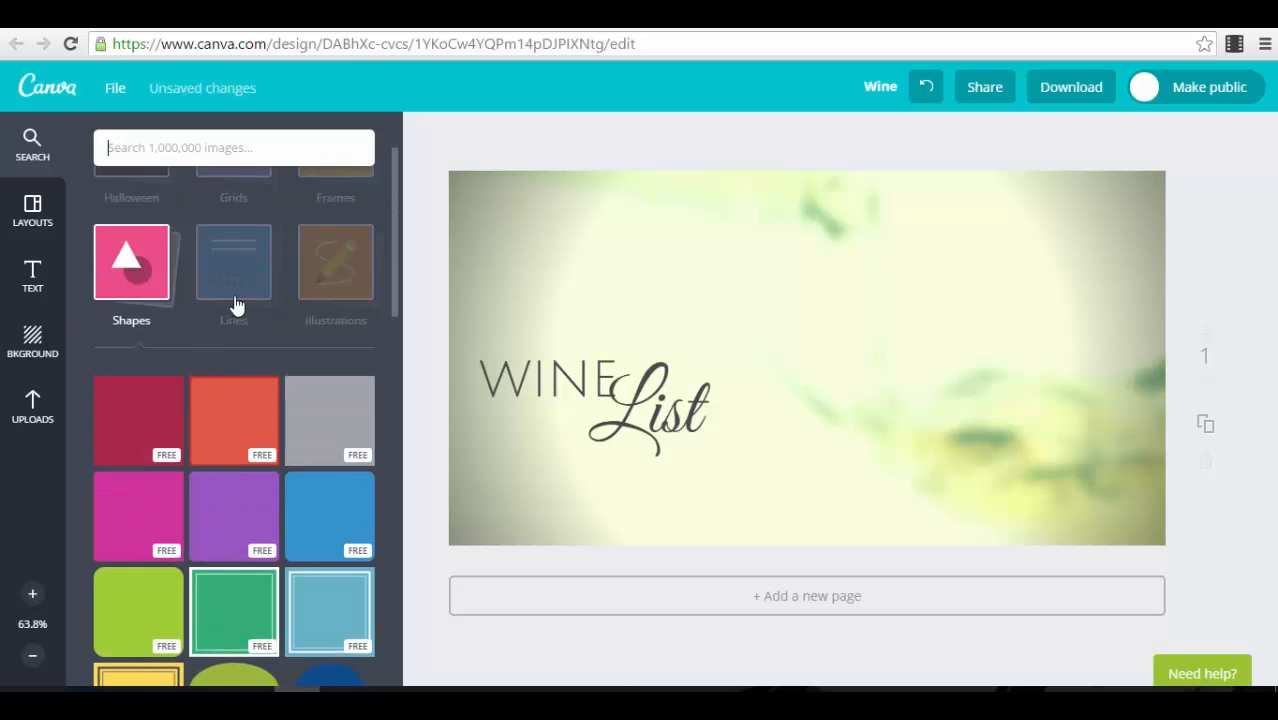
click(240, 288)
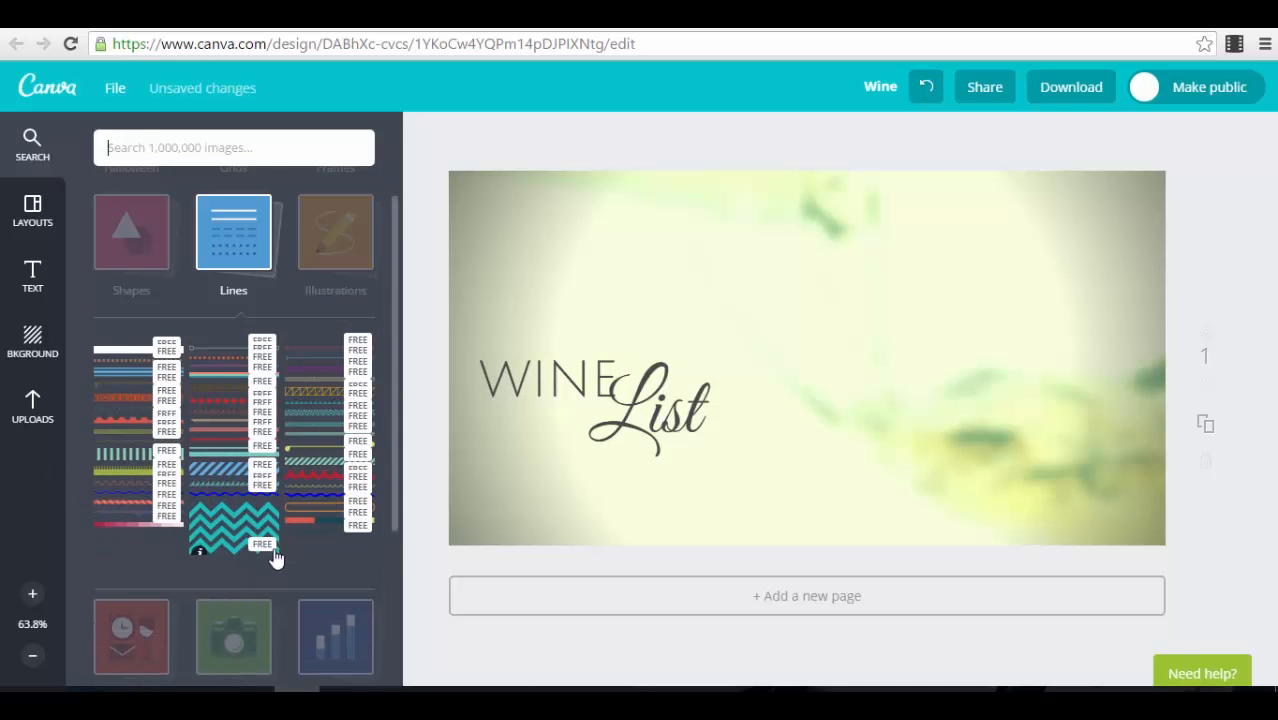
scroll(282, 567, down, 3)
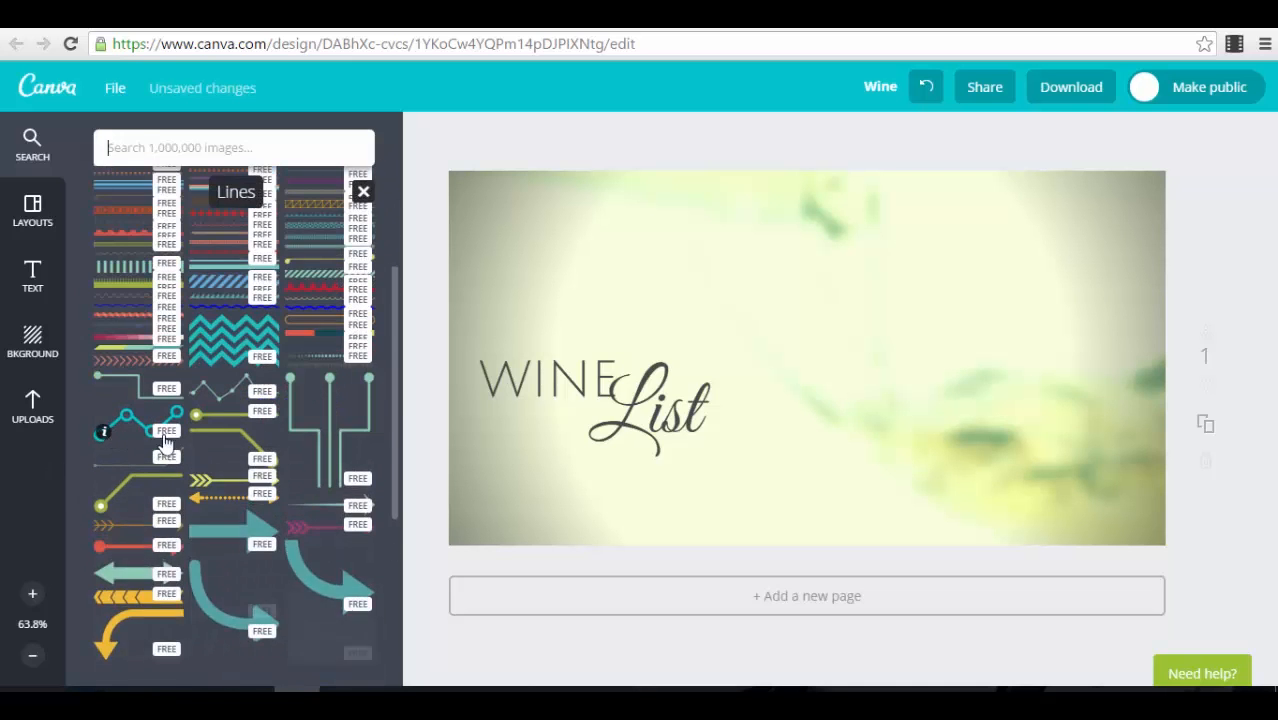
scroll(270, 490, down, 2)
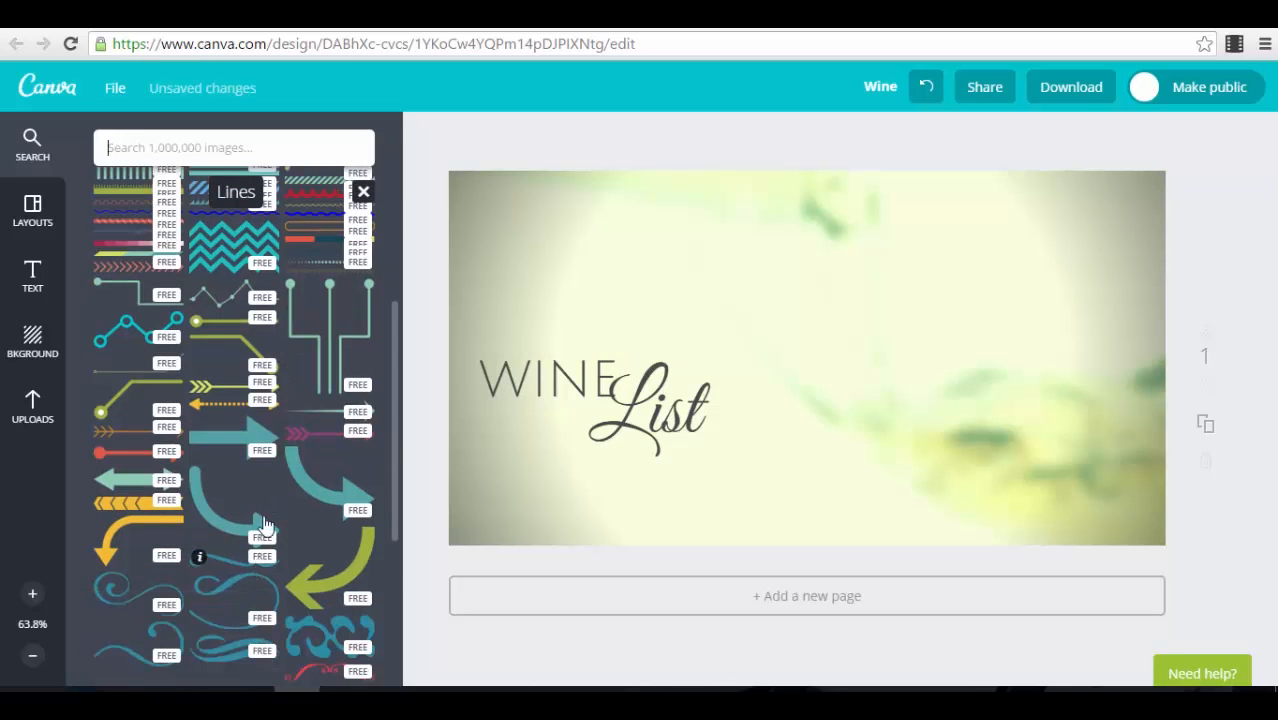
scroll(300, 545, down, 3)
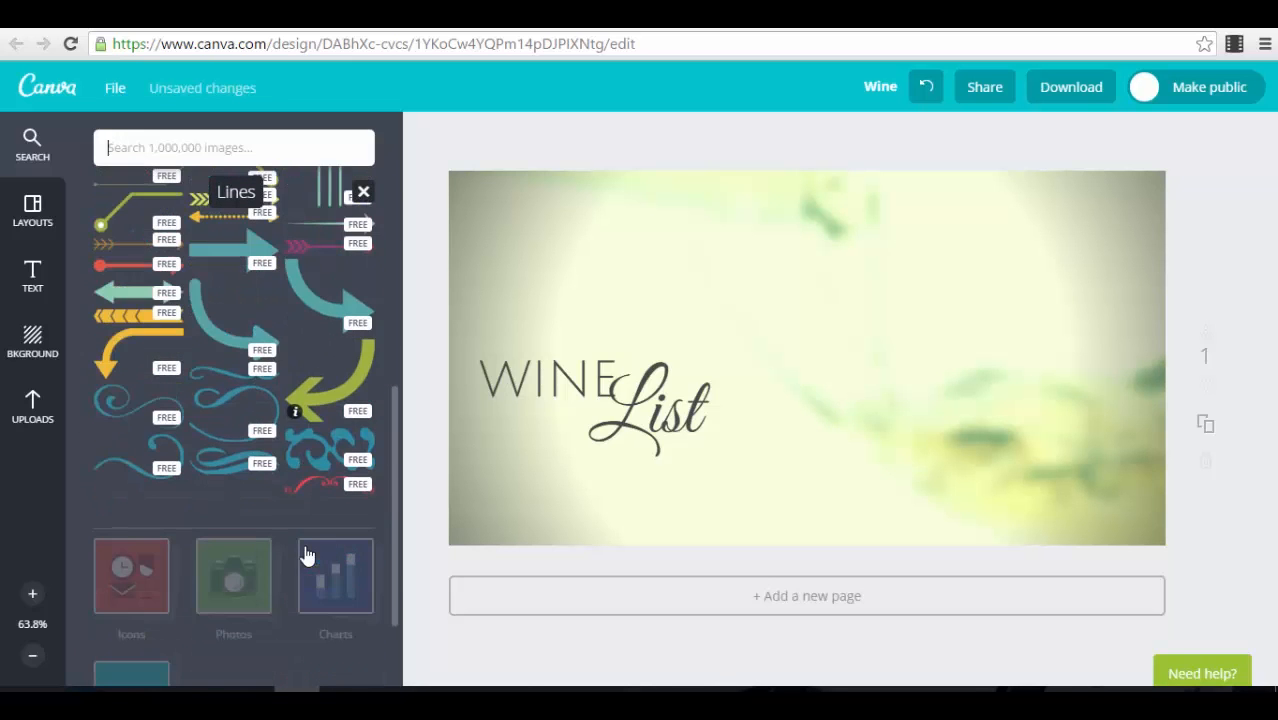
scroll(253, 456, up, 10)
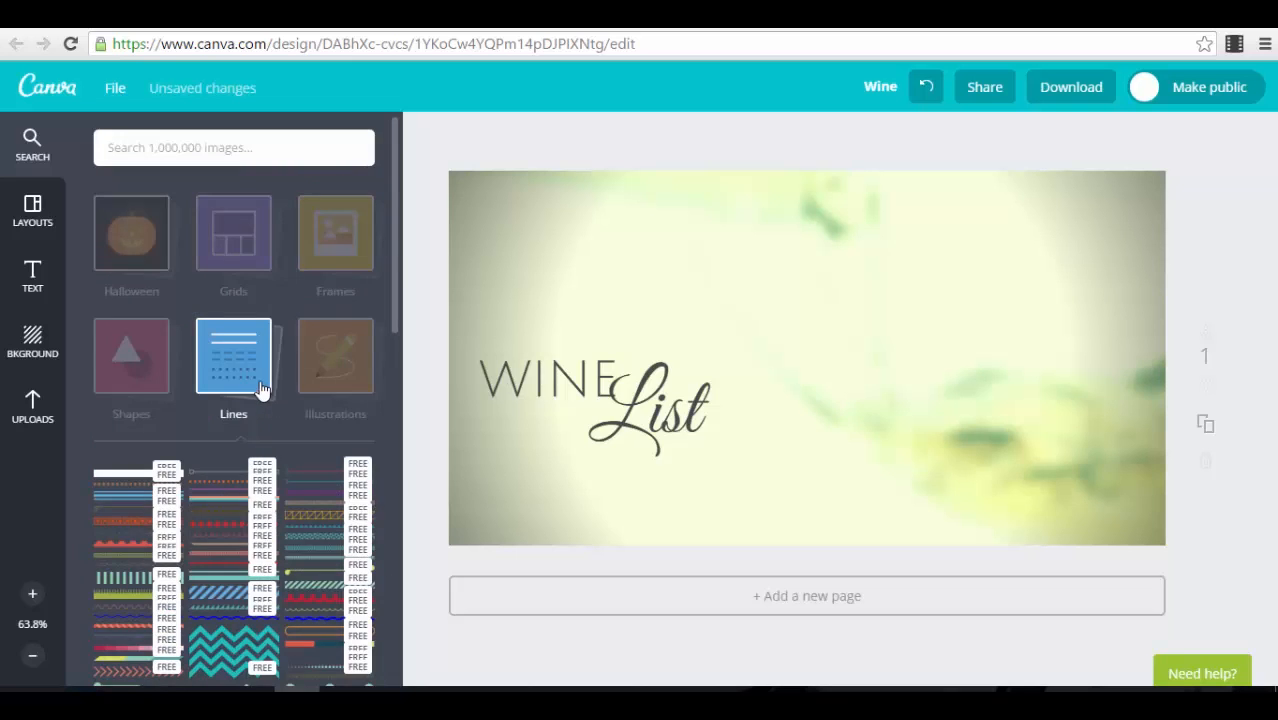
click(260, 388)
Step: Examine the free symbols in the Icons collection and look into the Photos collection
click(128, 483)
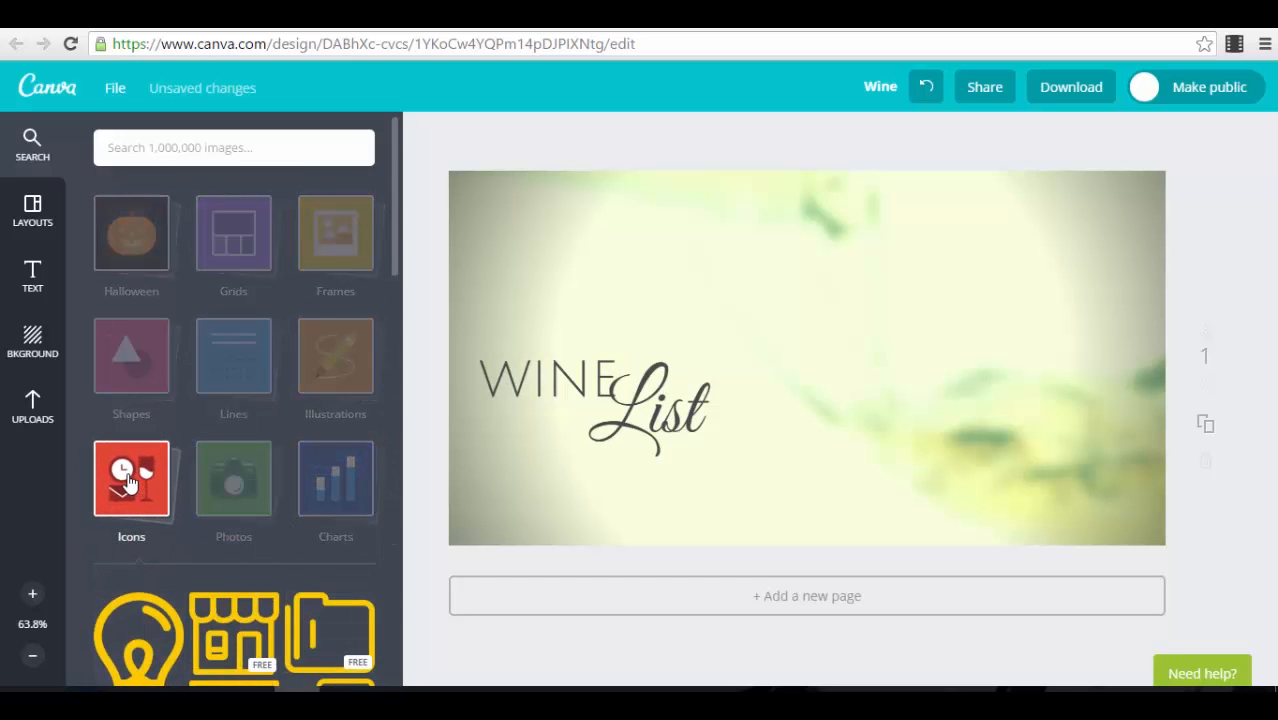
scroll(250, 600, down, 7)
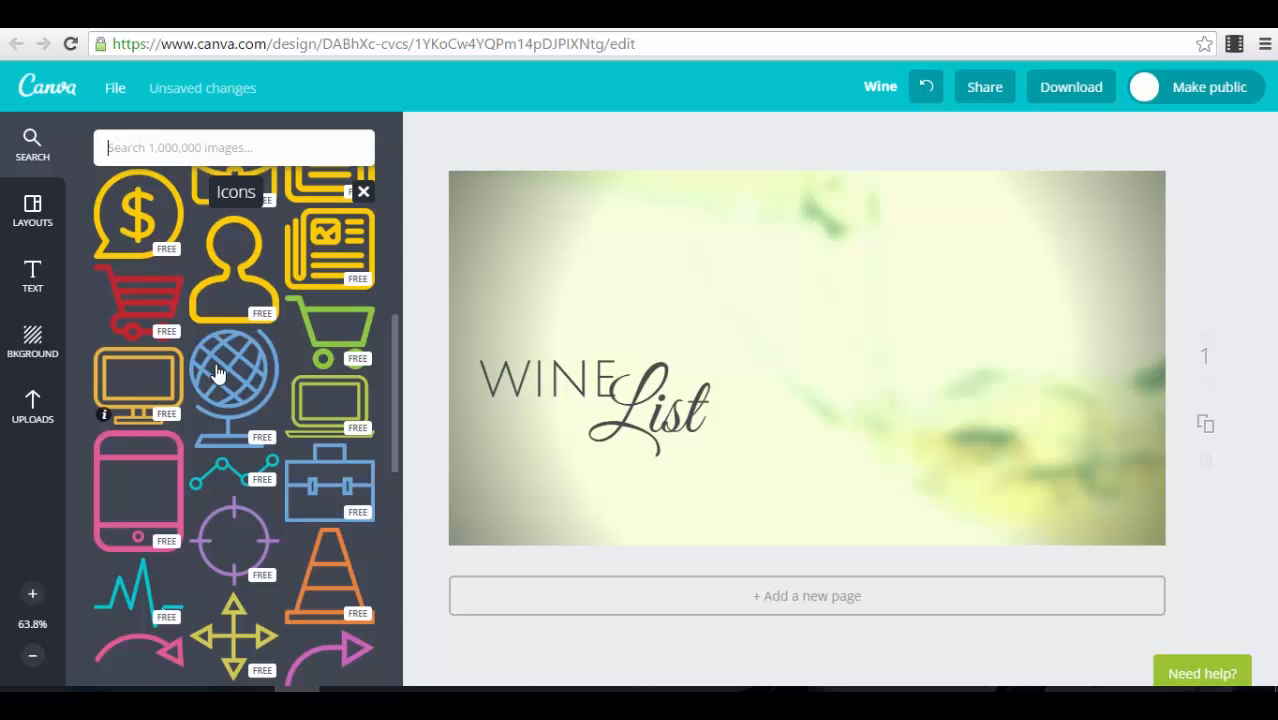
scroll(225, 365, down, 6)
scroll(228, 375, up, 15)
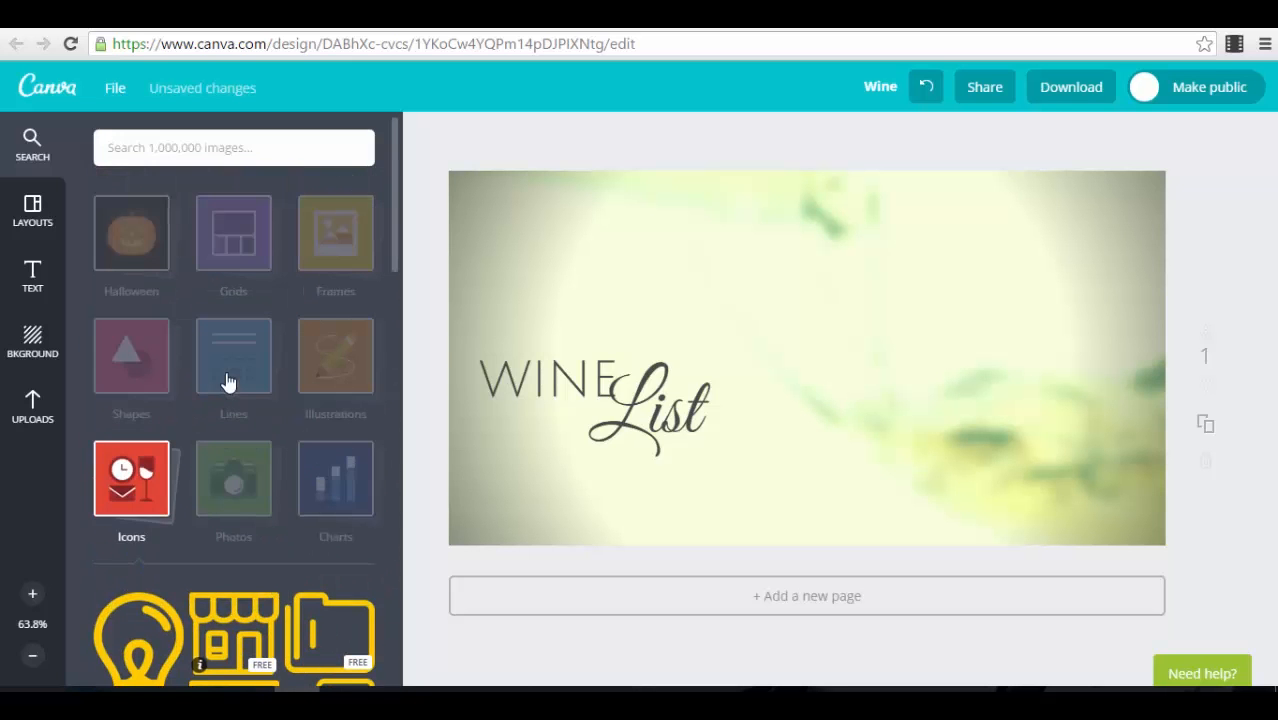
scroll(248, 485, down, 1)
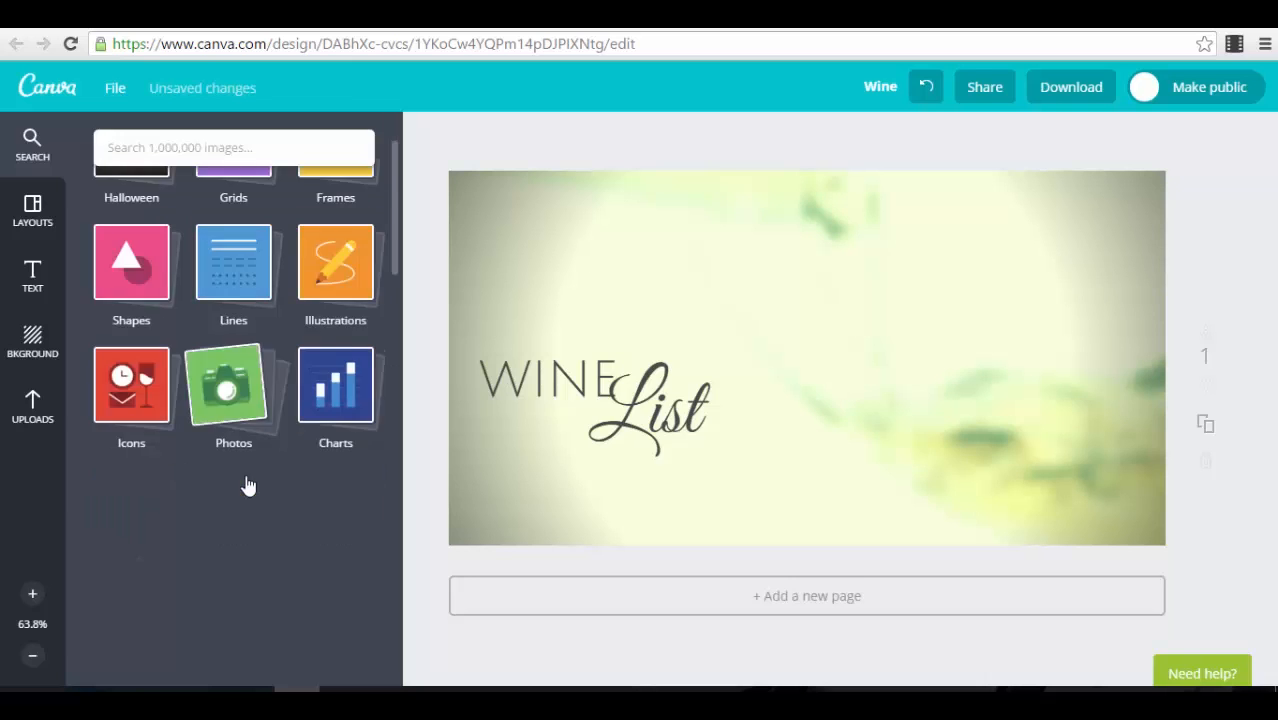
click(241, 421)
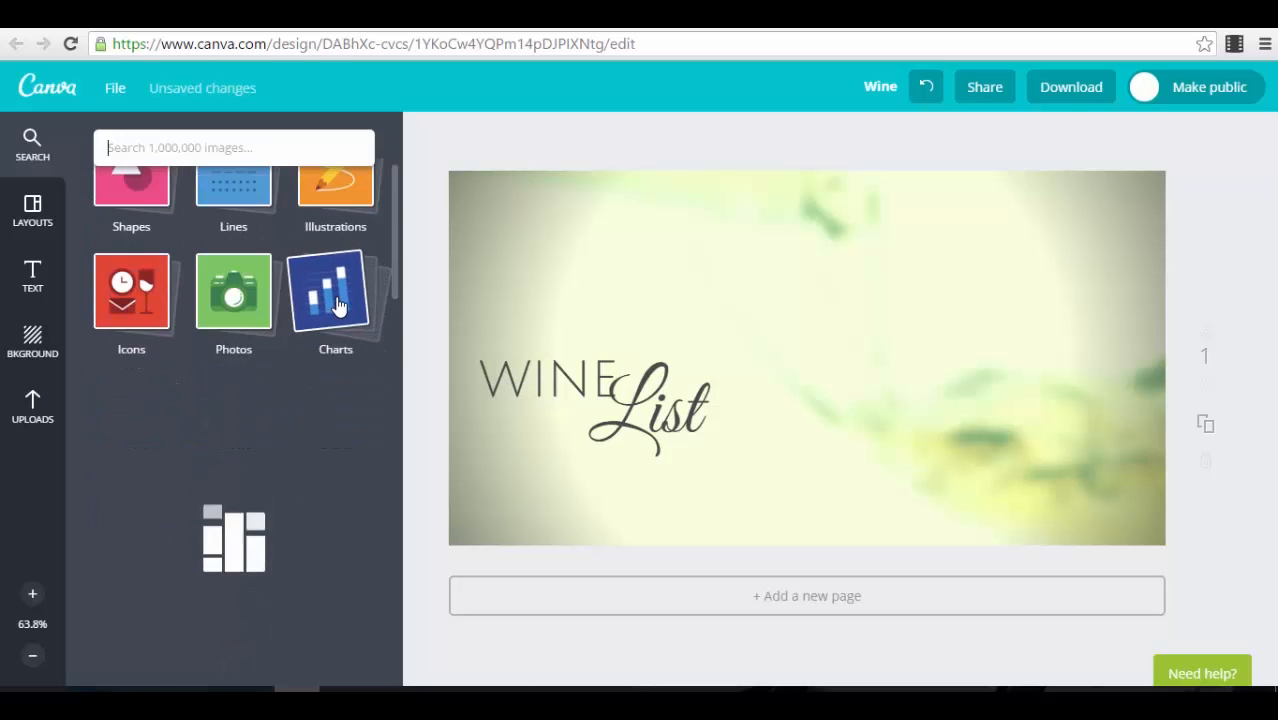
Step: Add the orange 50% ring chart from the Charts collection to the ad, right of the Wine List text
click(338, 305)
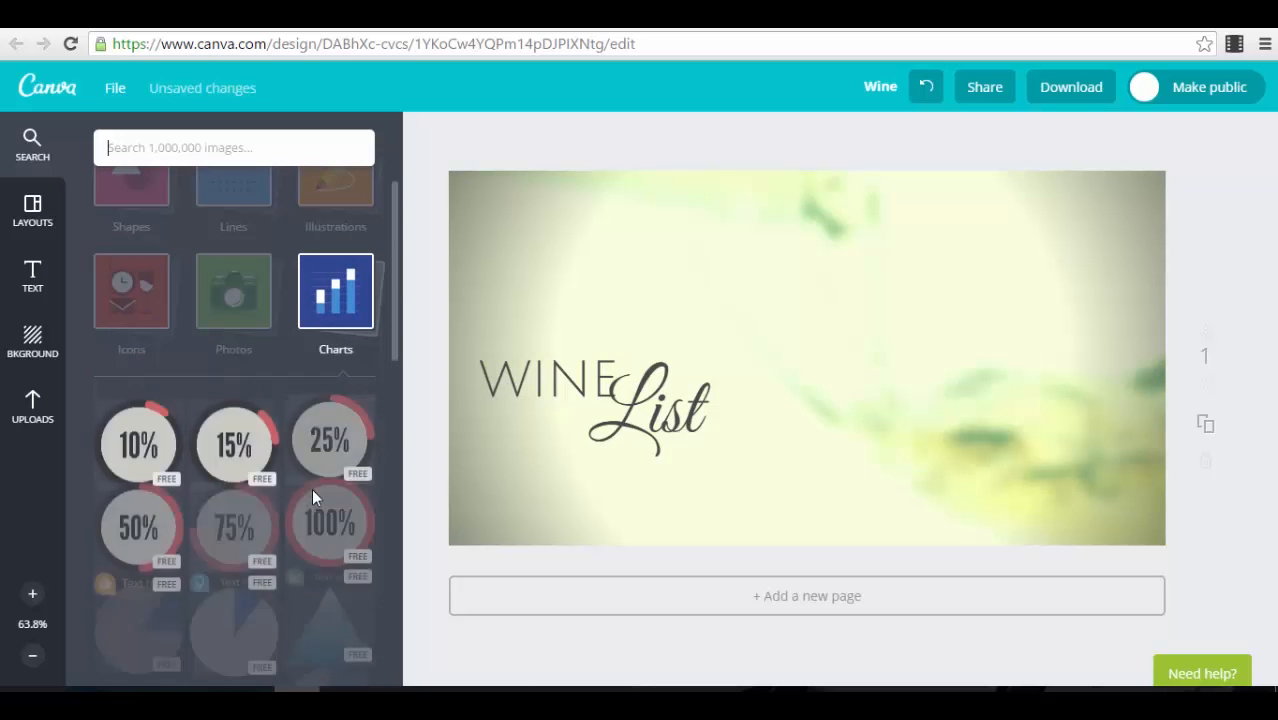
scroll(180, 430, down, 3)
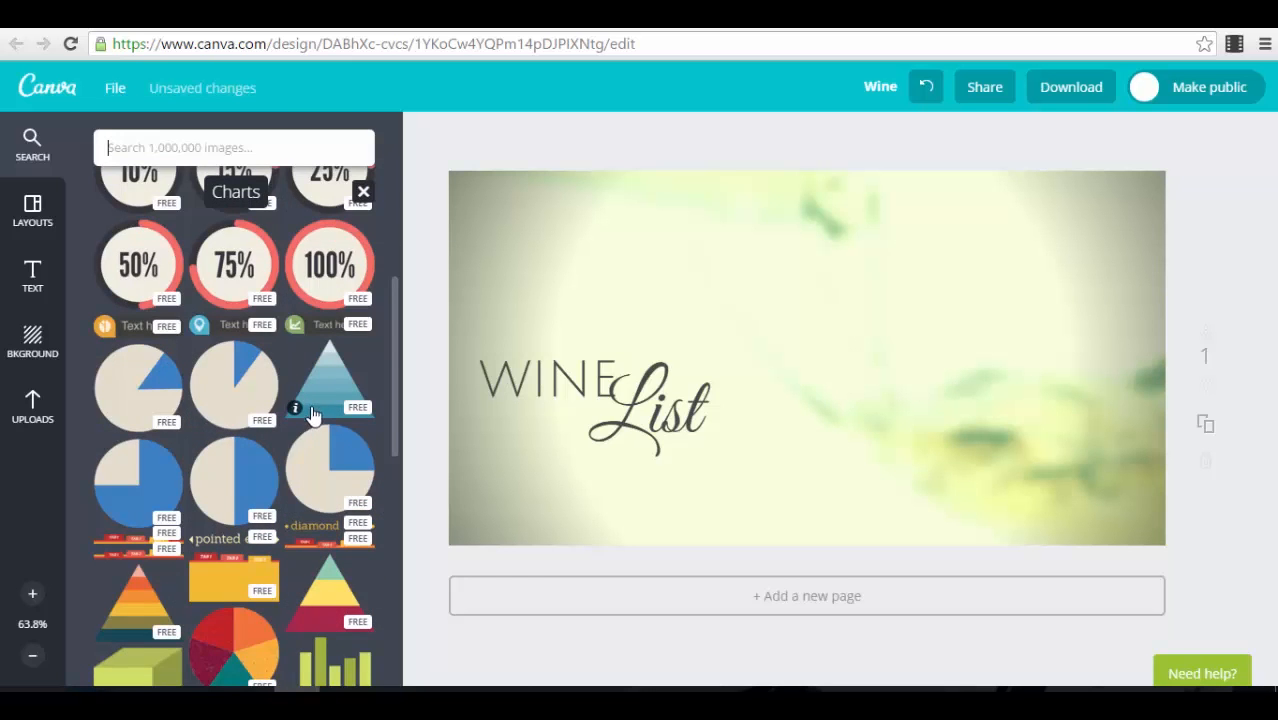
scroll(313, 413, down, 3)
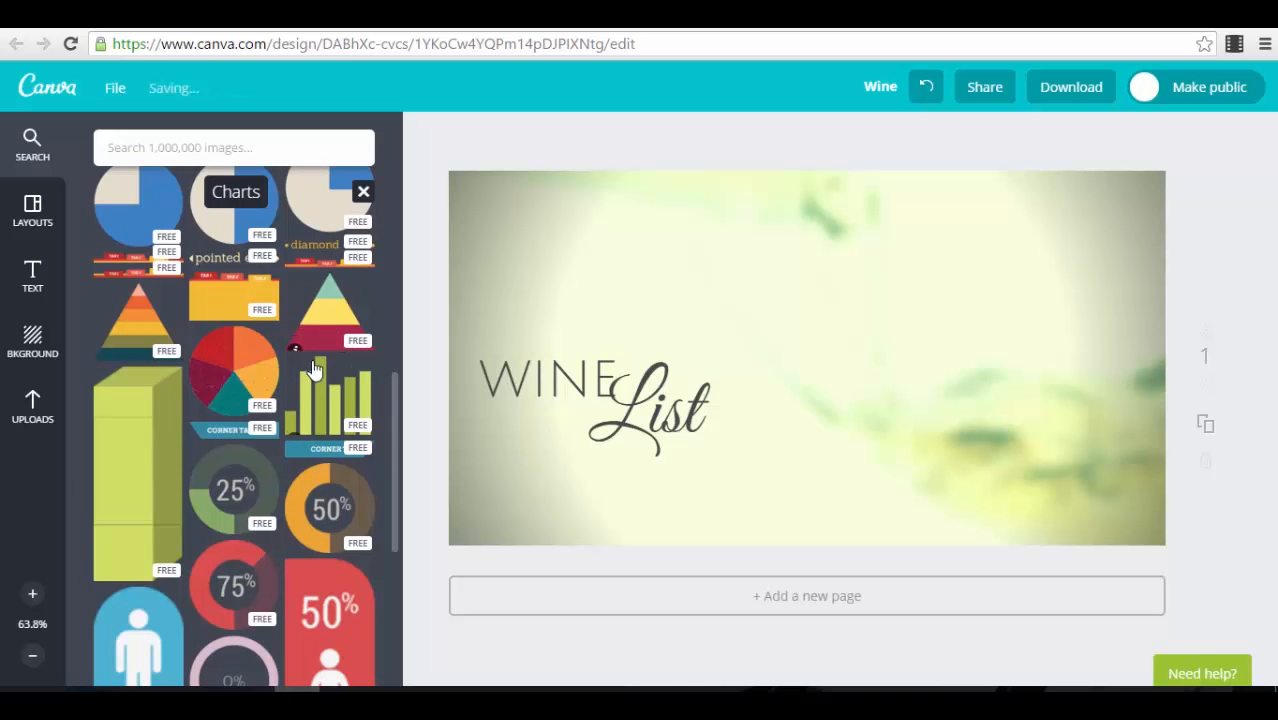
scroll(313, 372, down, 2)
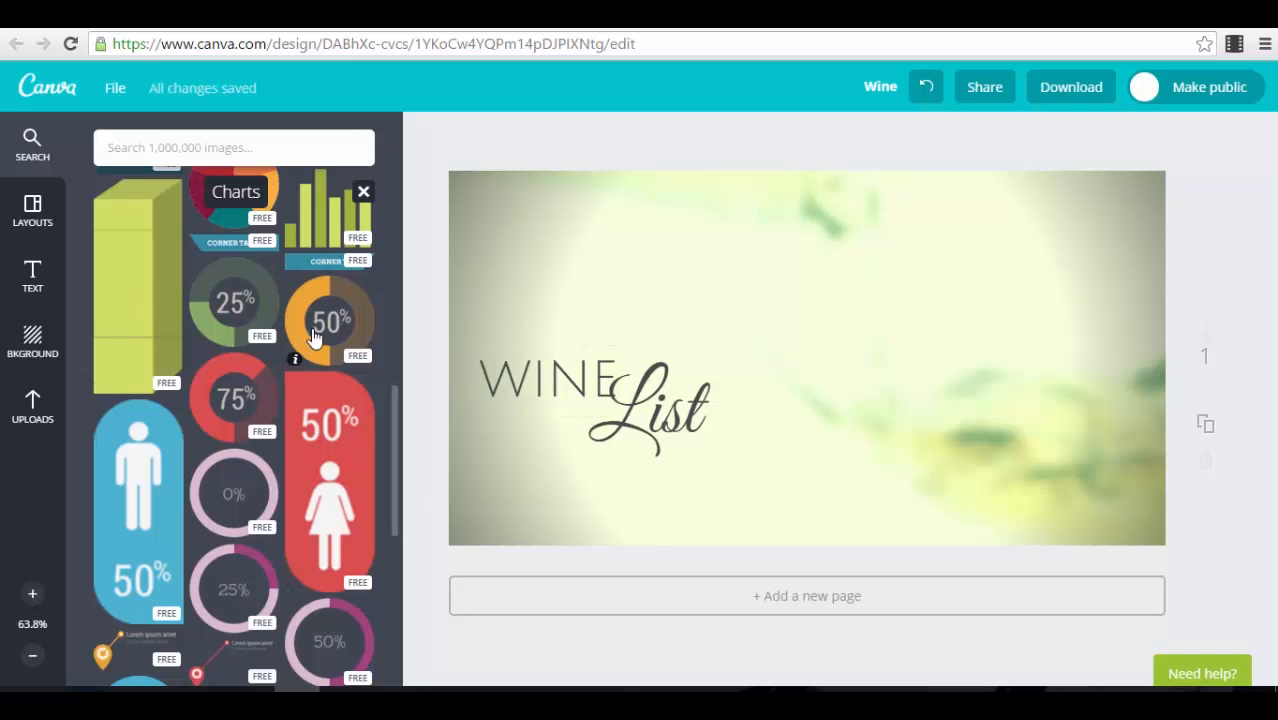
drag(314, 328, 907, 371)
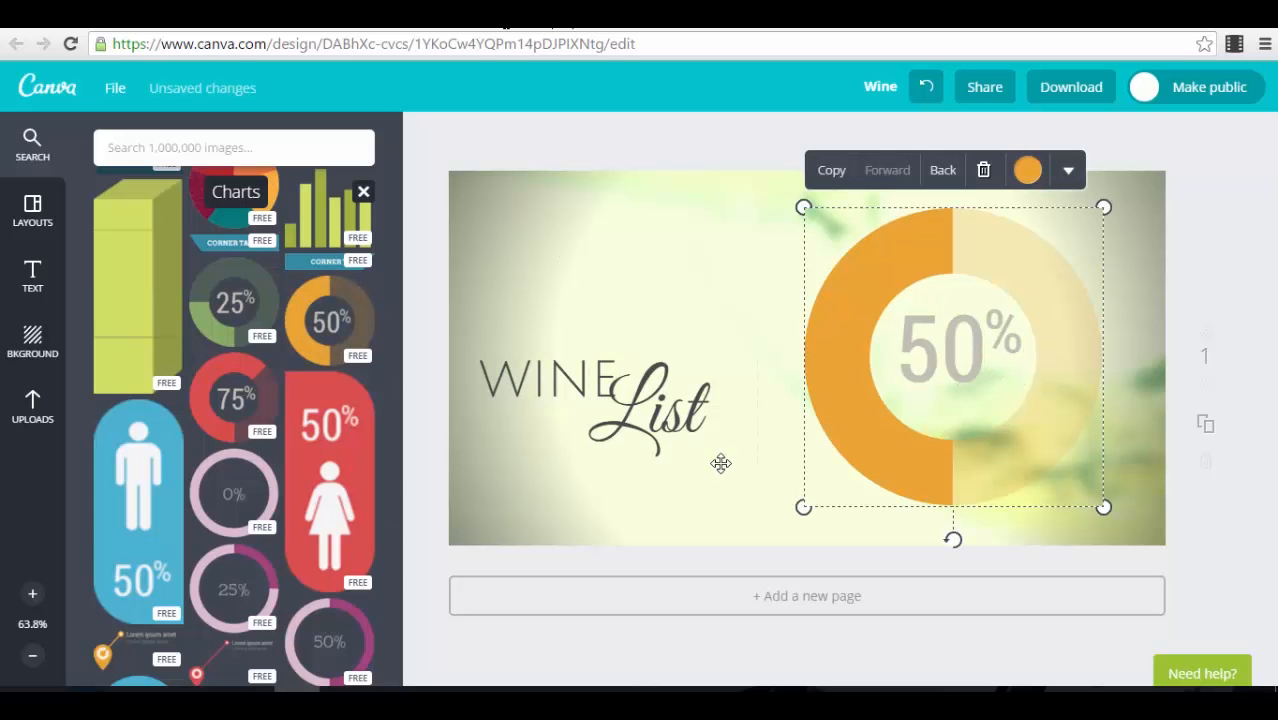
click(1184, 288)
Step: Open the design title for editing and close it without entering a new name
click(884, 90)
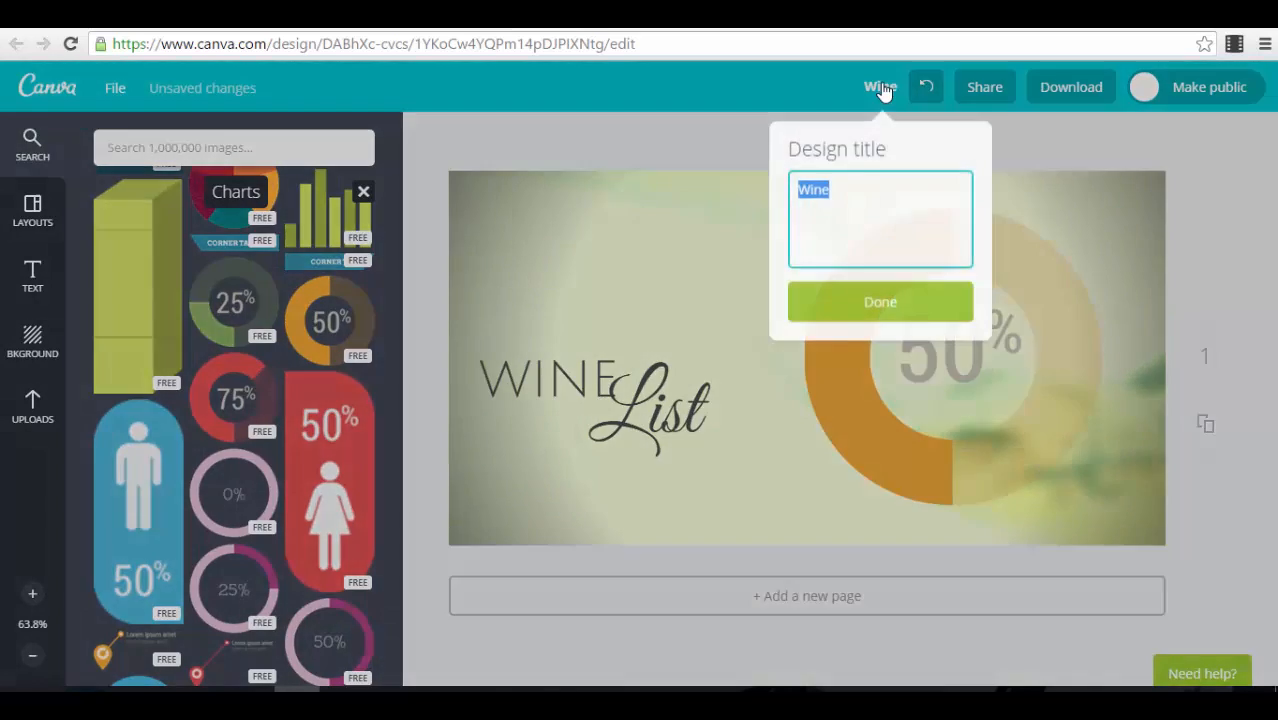
click(1185, 185)
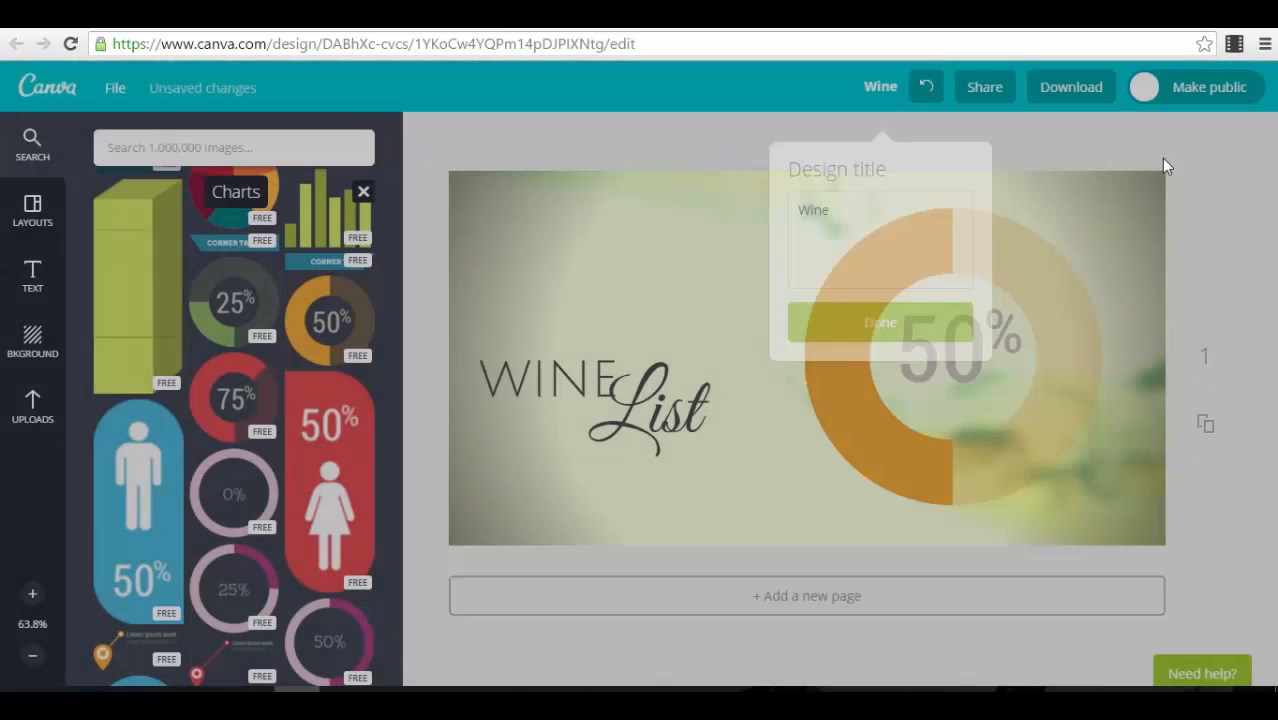